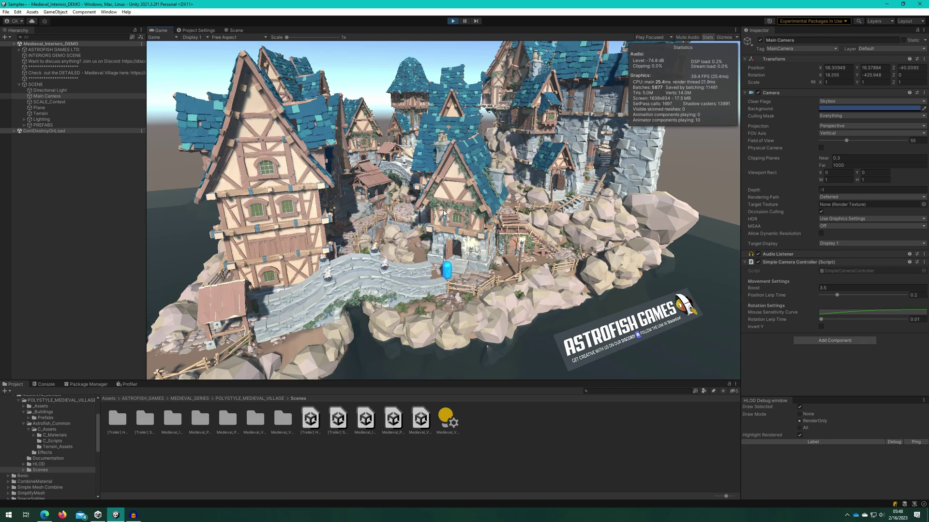
# Show the Profiler's Rendering module stats: about 5.9k draw calls and 1.7k SetPass calls
pyautogui.click(127, 385)
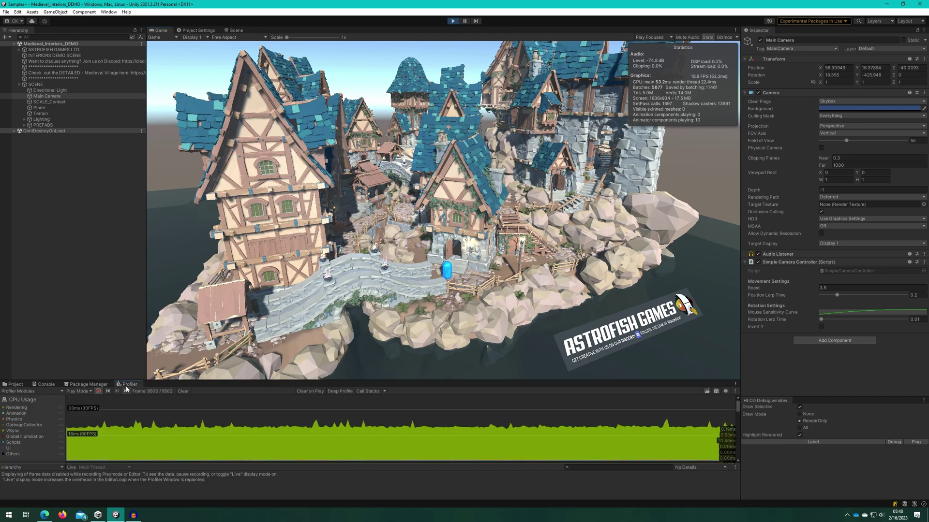
pyautogui.click(50, 423)
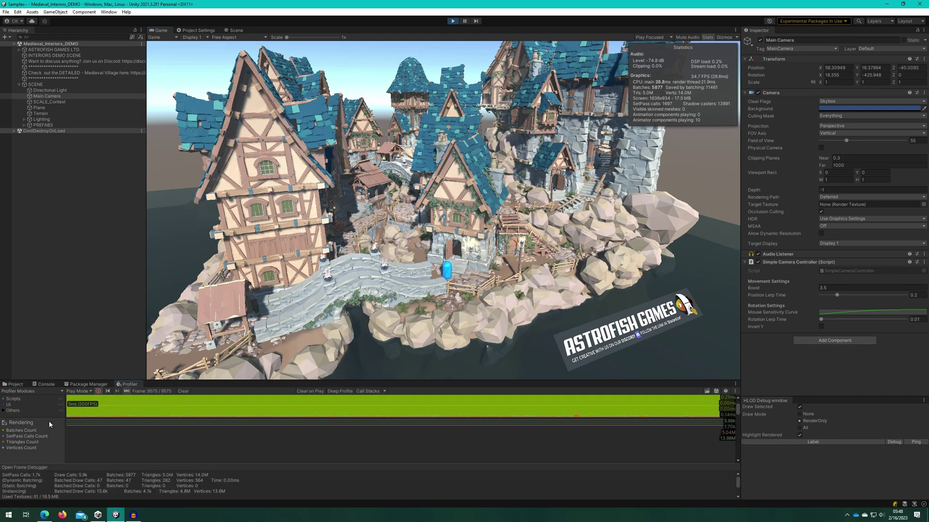
pyautogui.scroll(1, 49, 420)
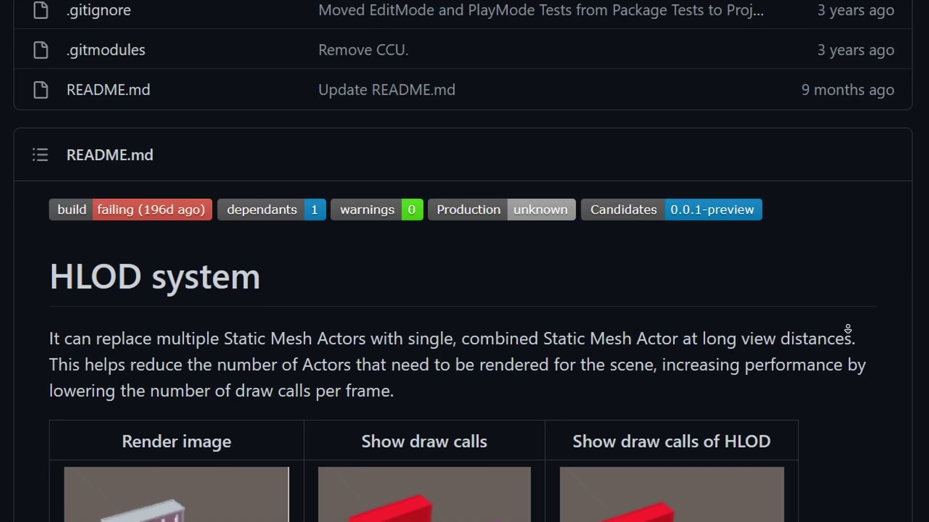
# Scroll the HLODSystem README down to the git clone and submodule update commands
pyautogui.scroll(-4, 847, 357)
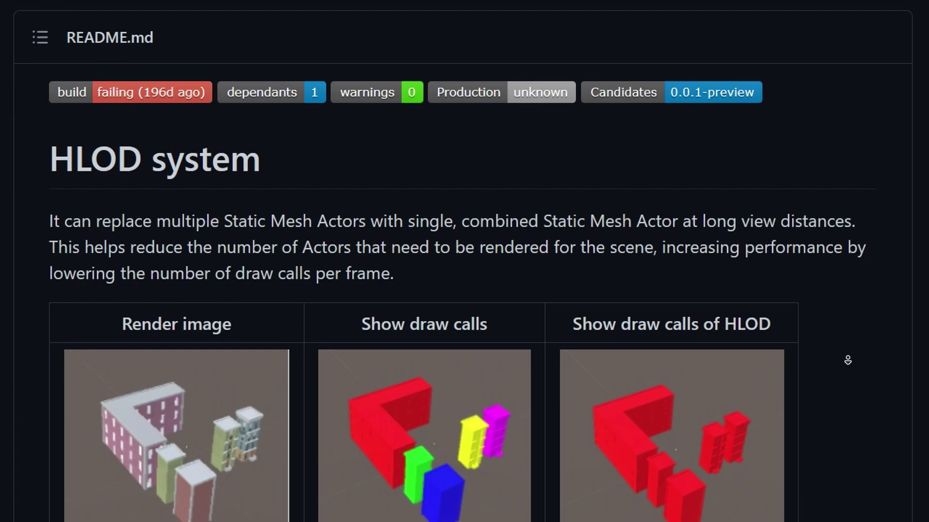
pyautogui.scroll(-20, 847, 373)
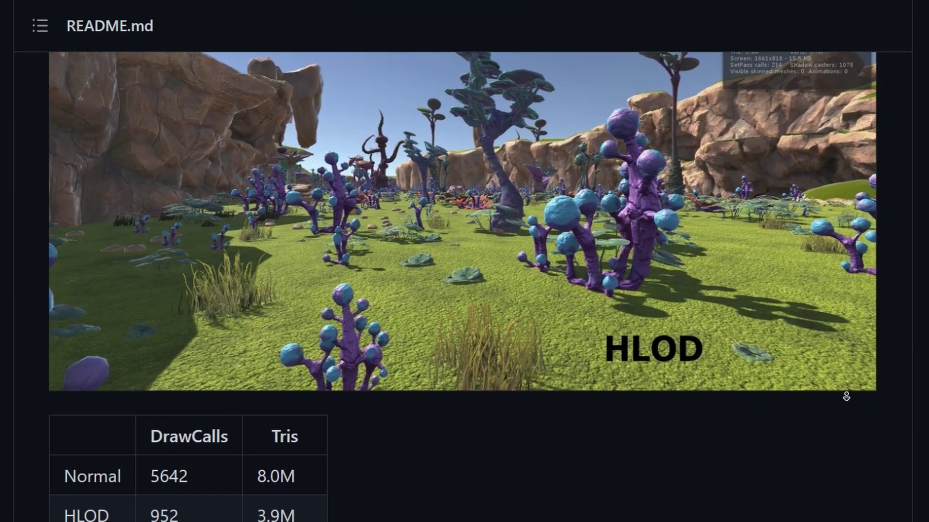
pyautogui.scroll(-10, 845, 396)
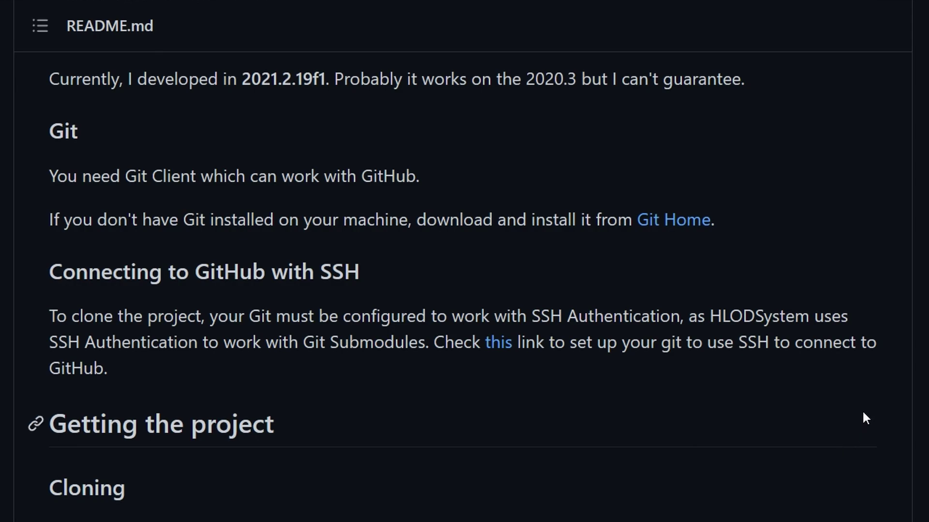
pyautogui.scroll(-8, 864, 416)
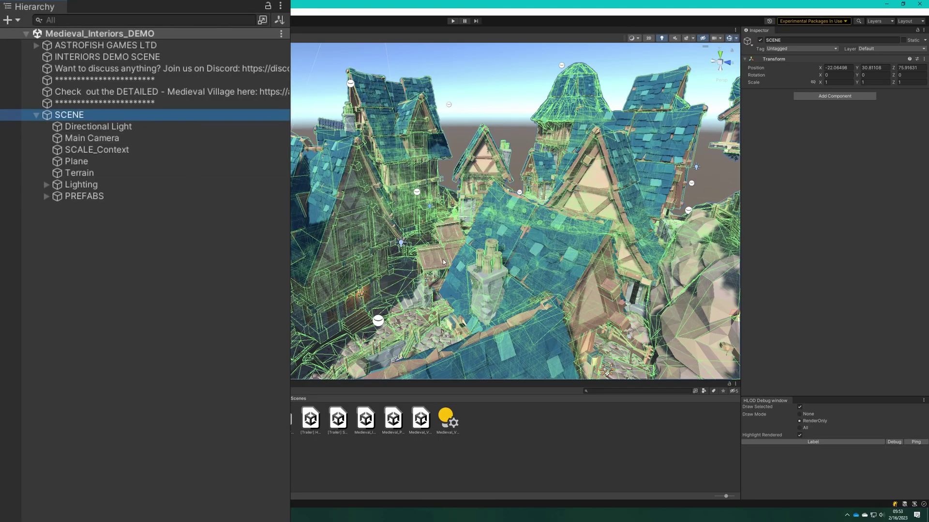
# Expand PREFABS in the Hierarchy, collapse its Buildings child, and reselect PREFABS
pyautogui.click(138, 195)
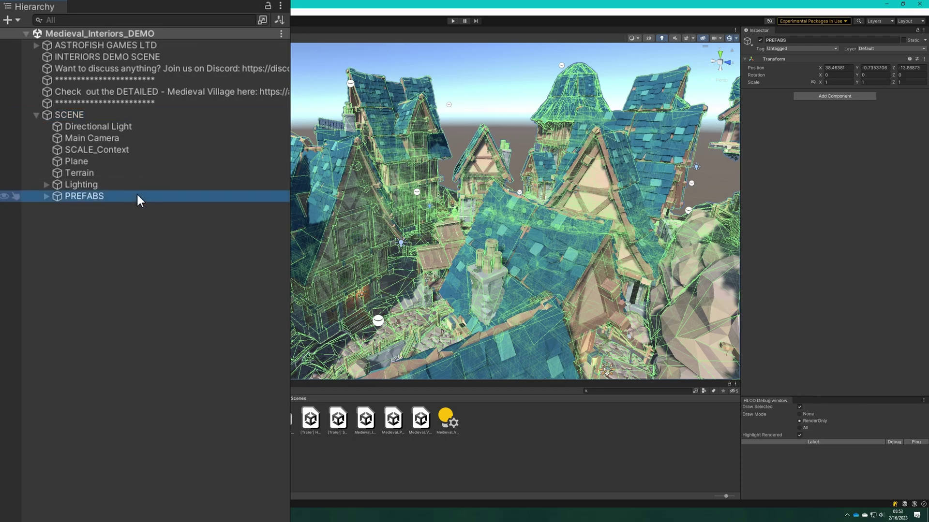
pyautogui.press('Right')
pyautogui.click(103, 323)
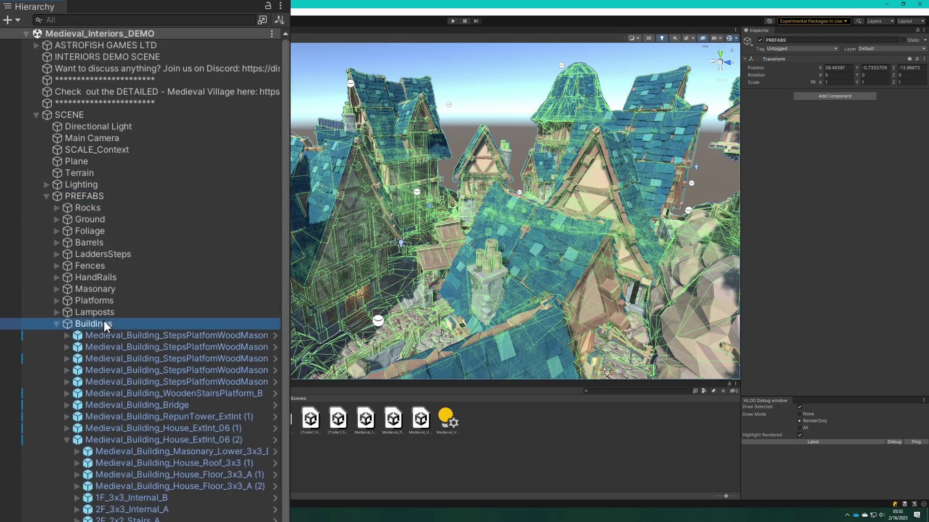
pyautogui.press('Left')
pyautogui.click(123, 197)
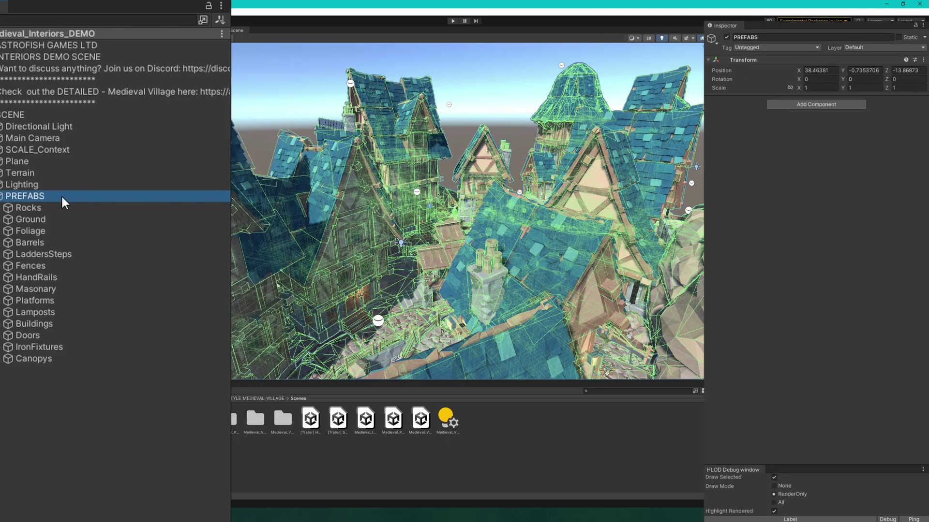
# Add the HLOD script component to PREFABS by searching 'hlod'
pyautogui.click(763, 143)
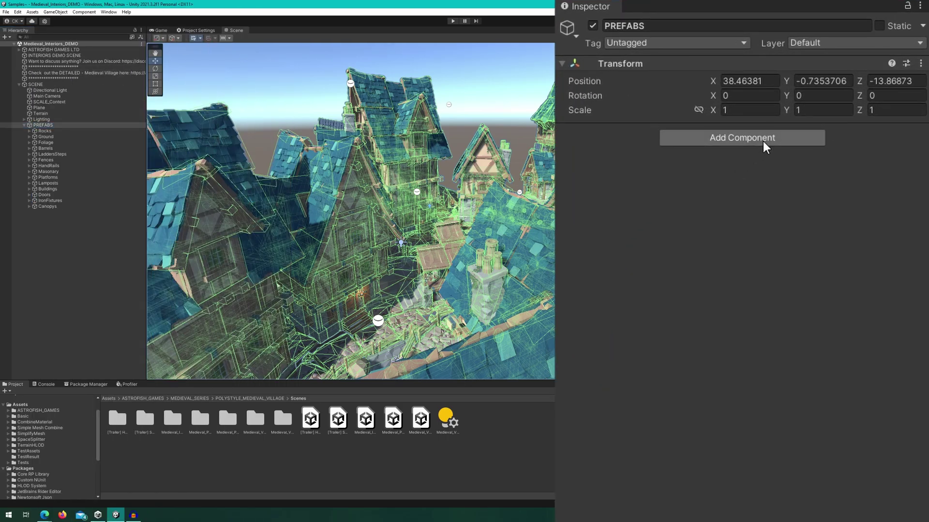
pyautogui.write('hlod')
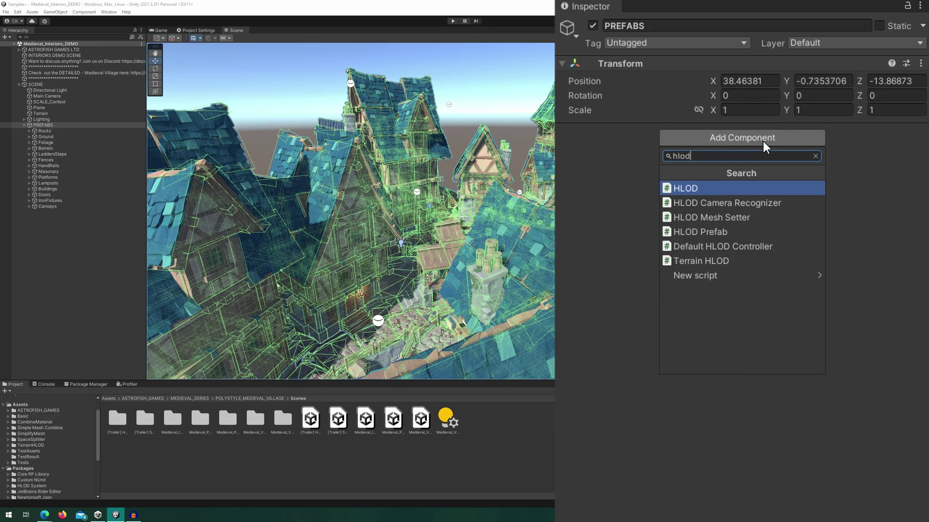
pyautogui.press('Escape')
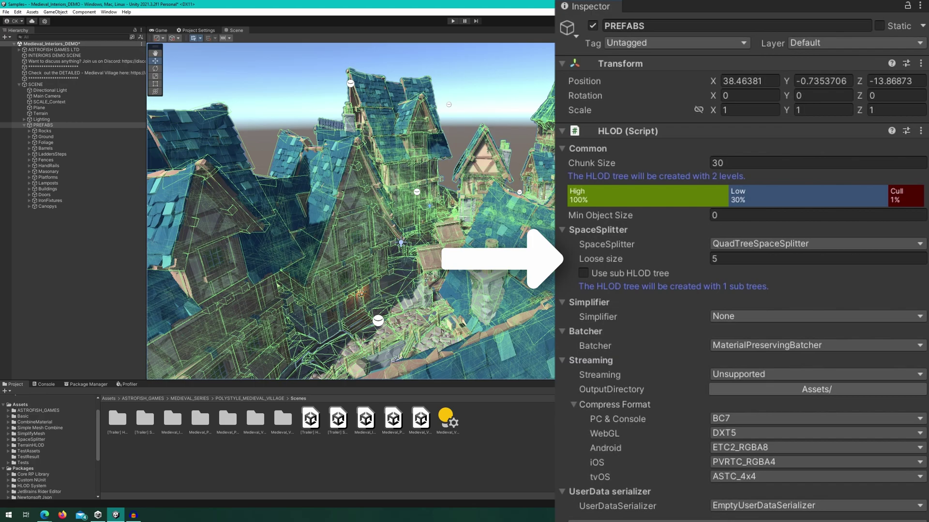
# Leave Use sub HLOD tree off and set the Simplifier to UnityMeshSimplifier
pyautogui.click(31, 440)
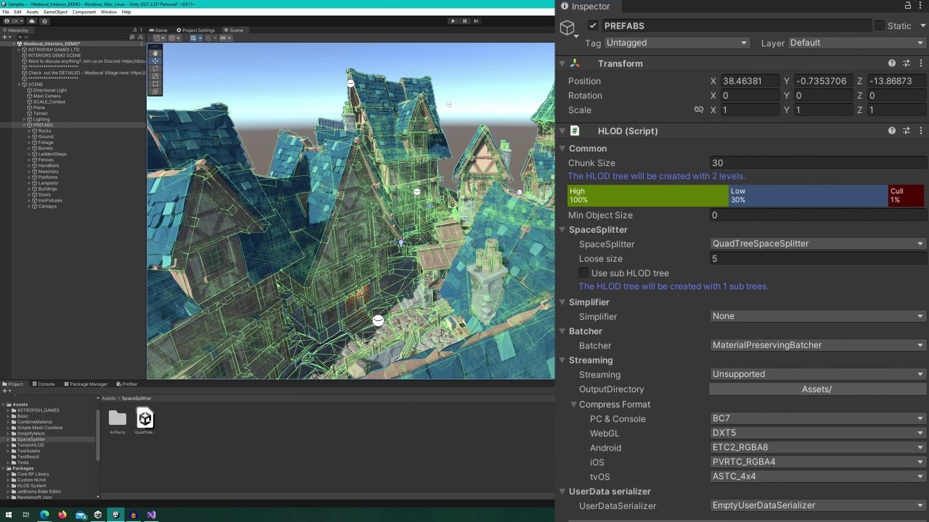
pyautogui.click(583, 273)
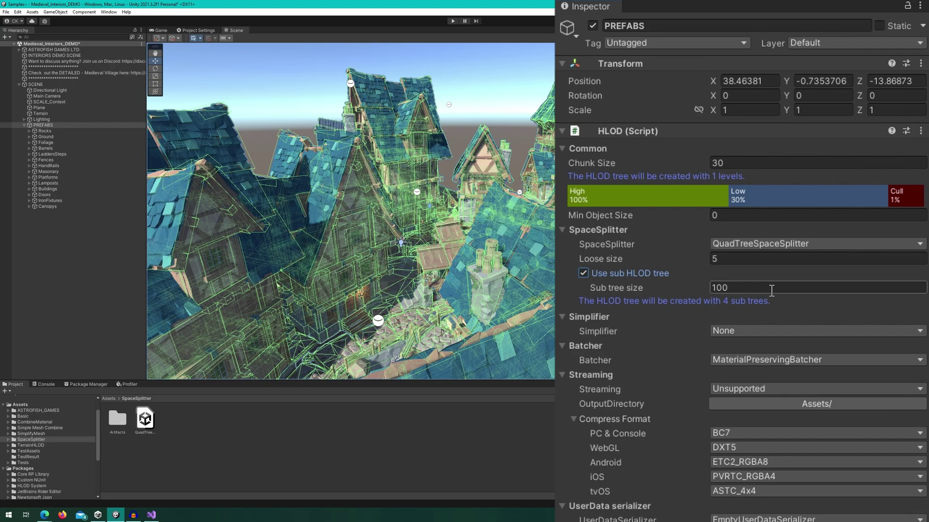
pyautogui.click(583, 273)
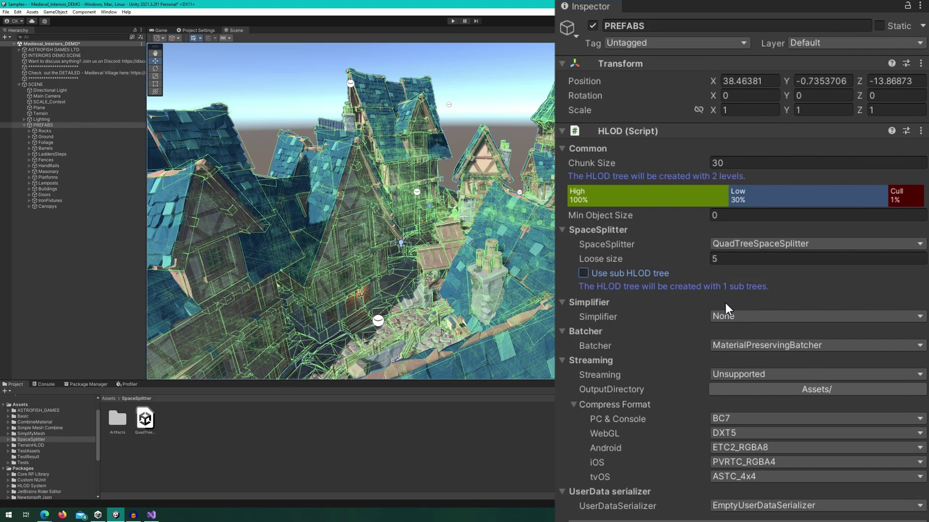
pyautogui.click(745, 317)
pyautogui.click(754, 341)
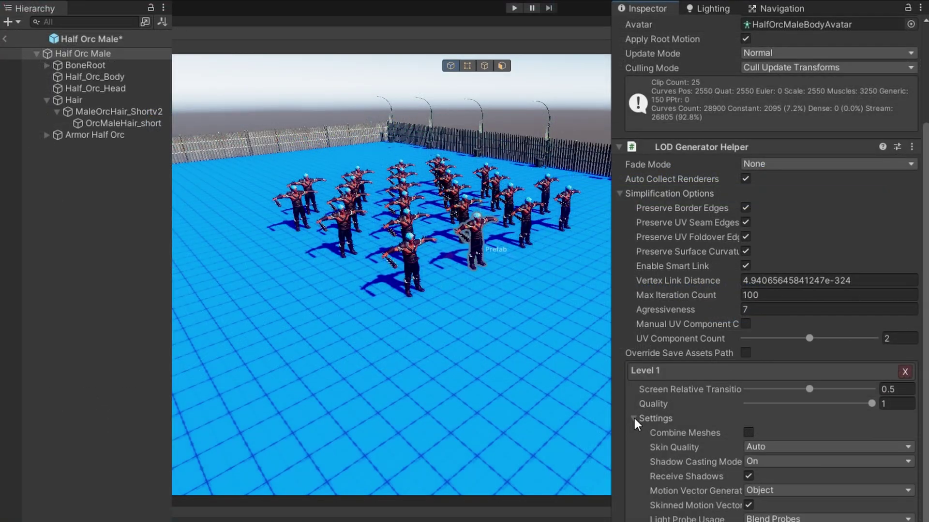
pyautogui.scroll(-5, 634, 419)
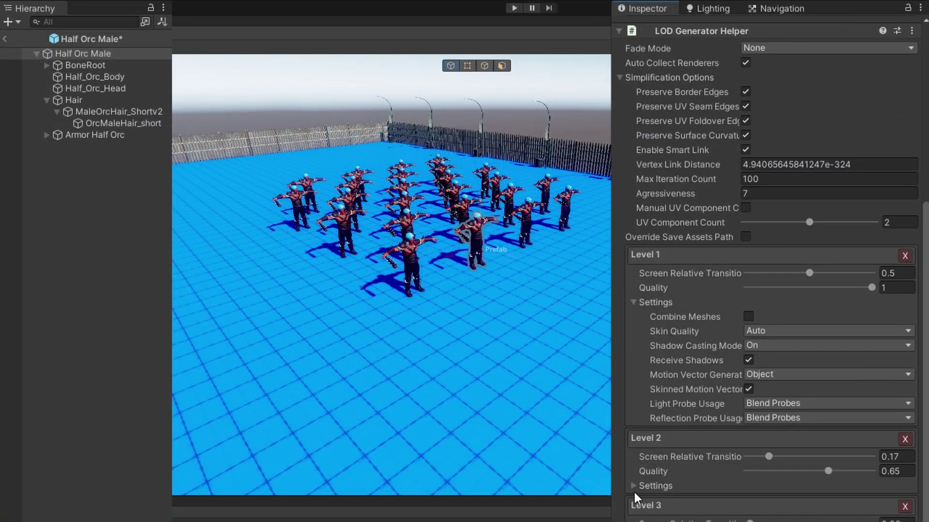
pyautogui.click(632, 486)
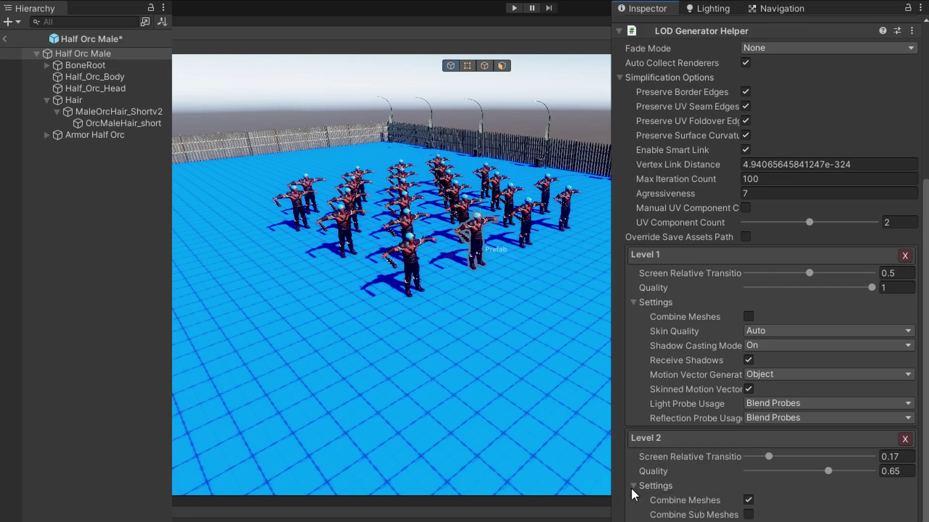
pyautogui.scroll(-3, 630, 486)
pyautogui.scroll(-2, 665, 457)
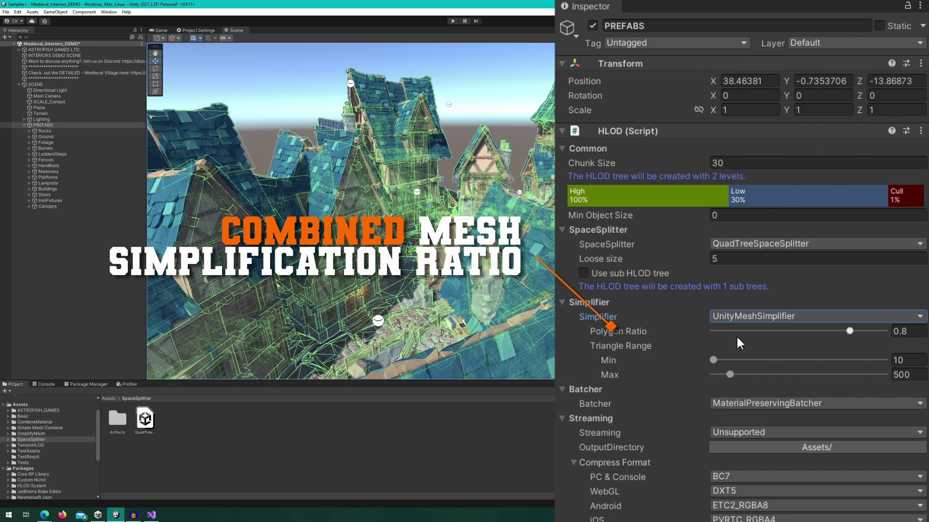
# Reset the Simplifier to None and set the Batcher to MaterialPreservingBatcher instead of SimpleBatcher
pyautogui.click(751, 318)
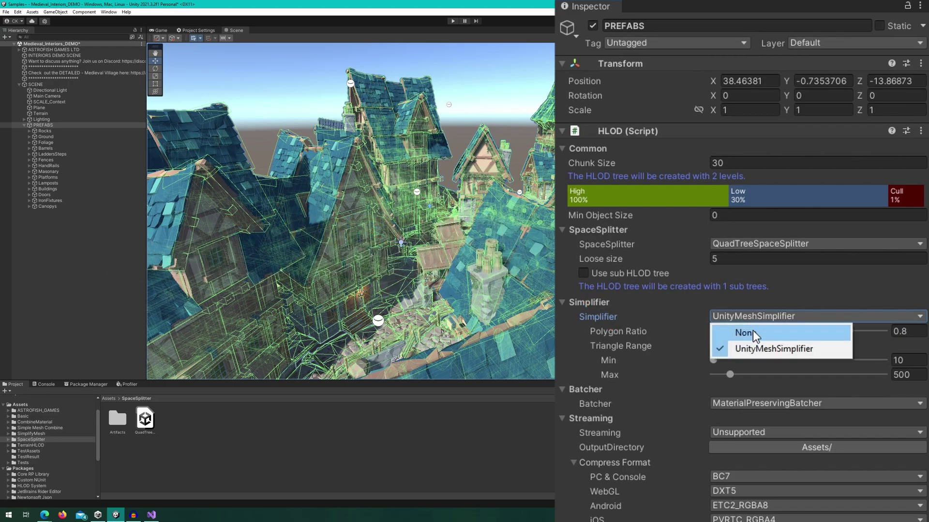
pyautogui.click(752, 331)
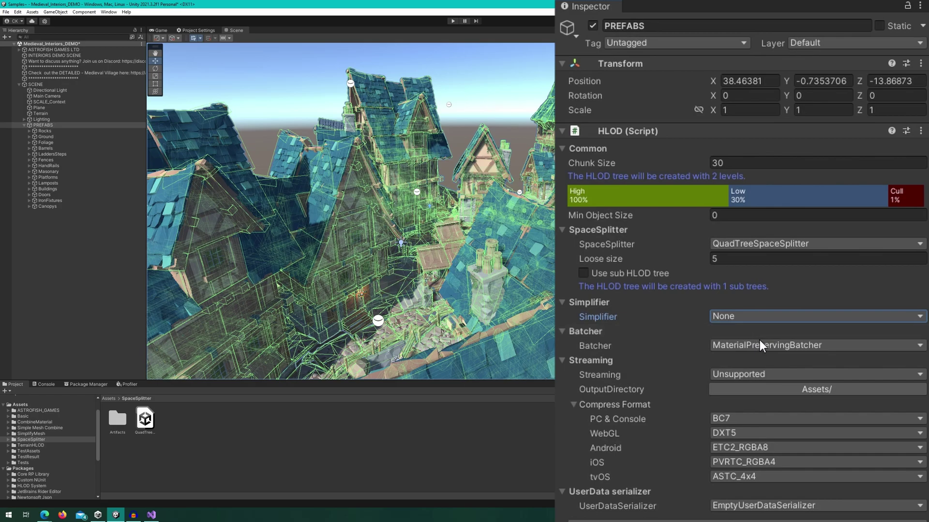
pyautogui.click(759, 341)
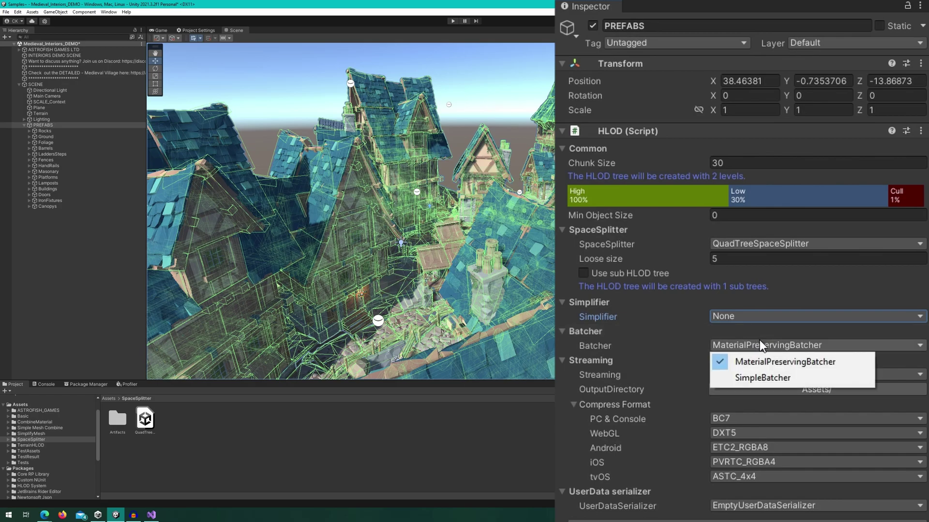
pyautogui.click(779, 379)
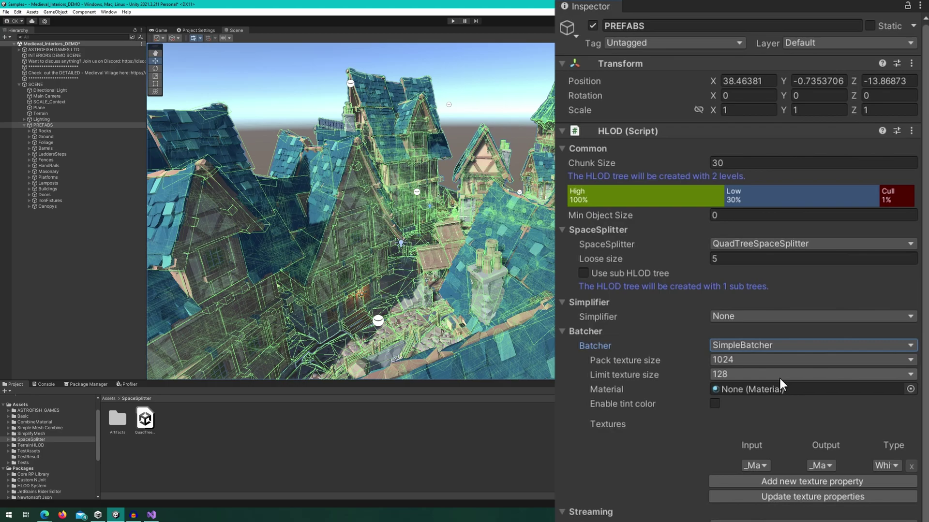
pyautogui.click(771, 344)
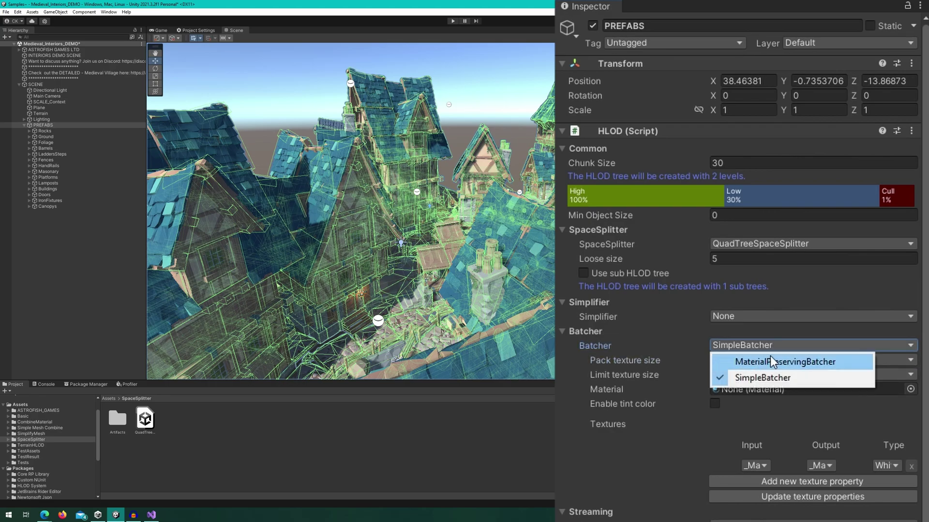
pyautogui.click(767, 360)
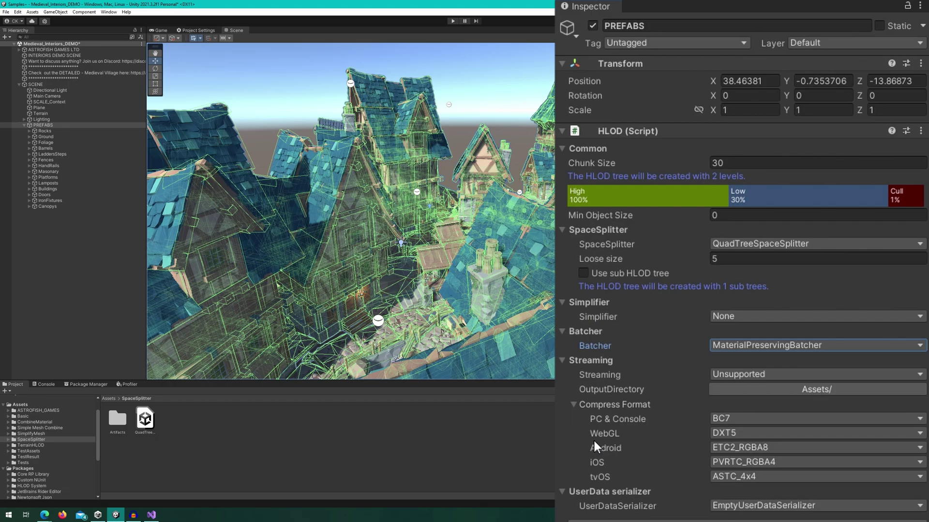
# Check the Streaming options, then select Editor and Runtime in com.unity.hlod.addressable
pyautogui.click(788, 373)
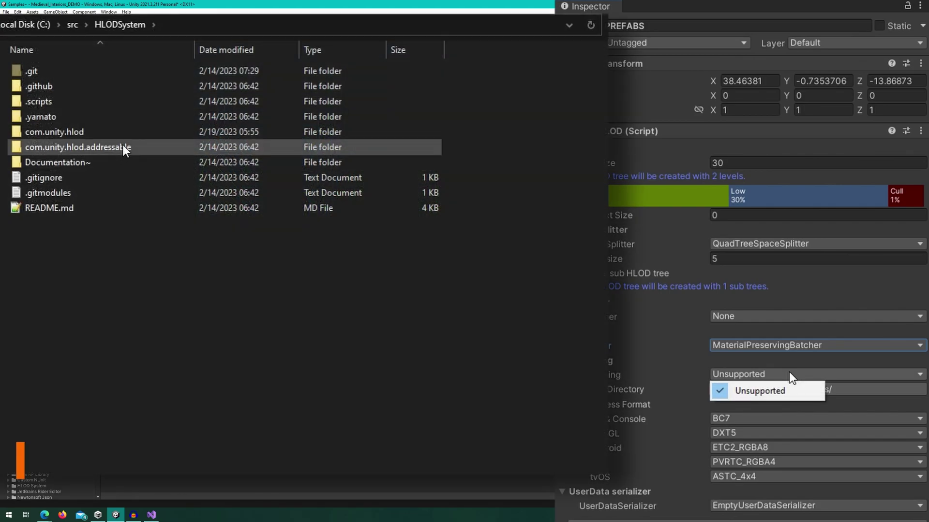
pyautogui.doubleClick(130, 148)
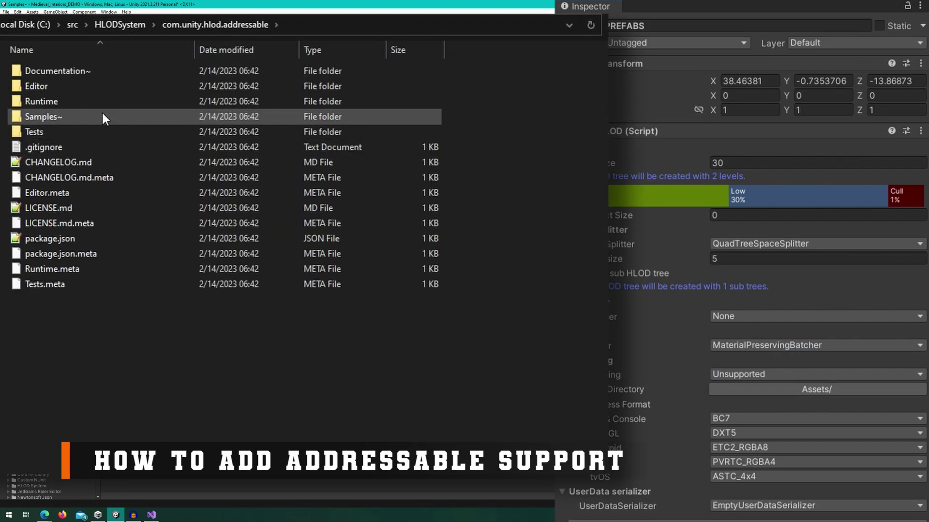
pyautogui.click(89, 101)
pyautogui.keyDown('ctrl'); pyautogui.click(83, 89); pyautogui.keyUp('ctrl')
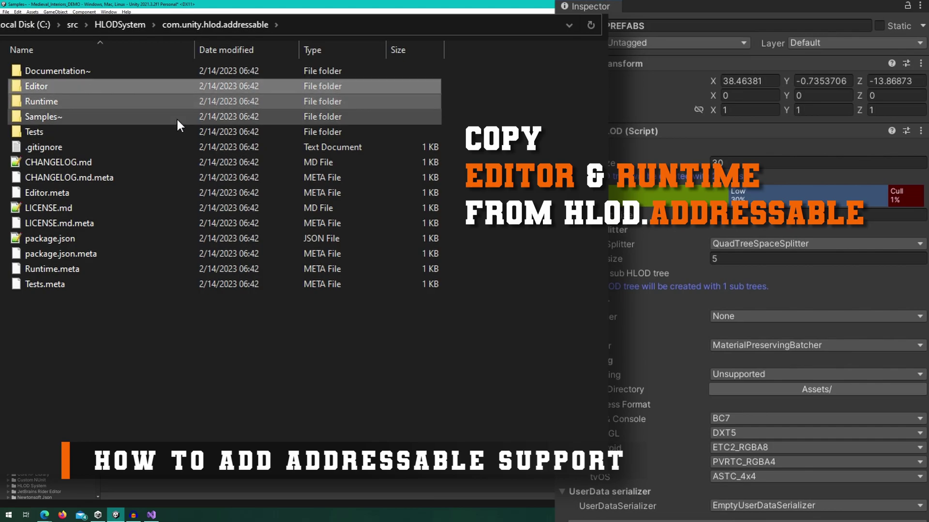
# Paste the Editor and Runtime folders into com.unity.hlod/Samples~/Assets
pyautogui.click(124, 25)
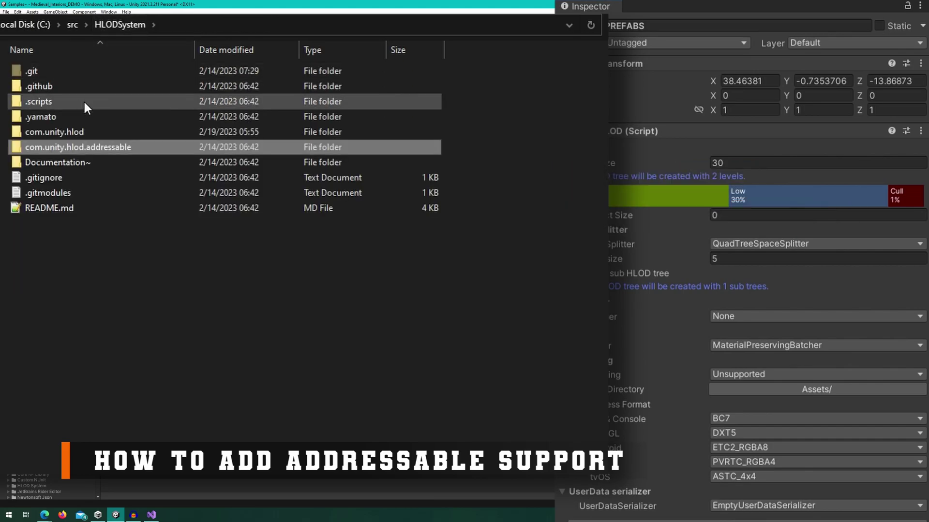
pyautogui.doubleClick(66, 129)
pyautogui.doubleClick(59, 130)
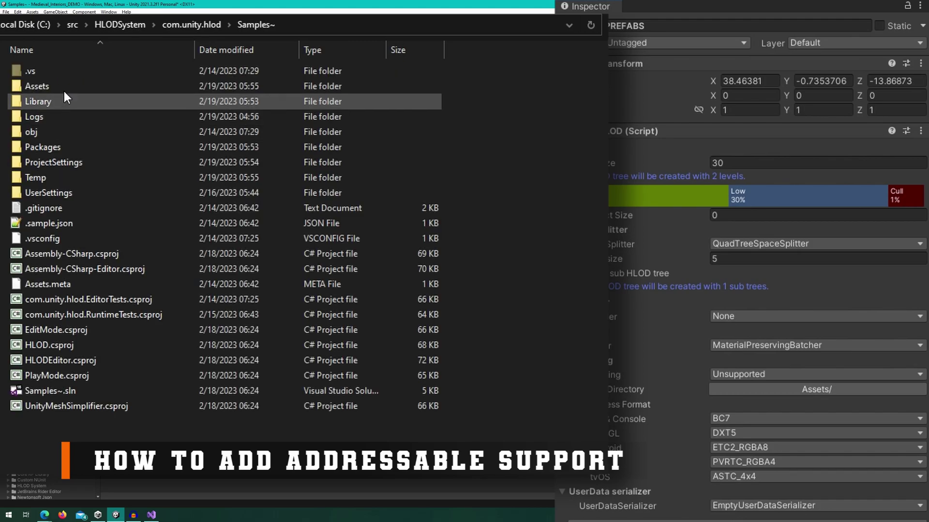
pyautogui.doubleClick(63, 86)
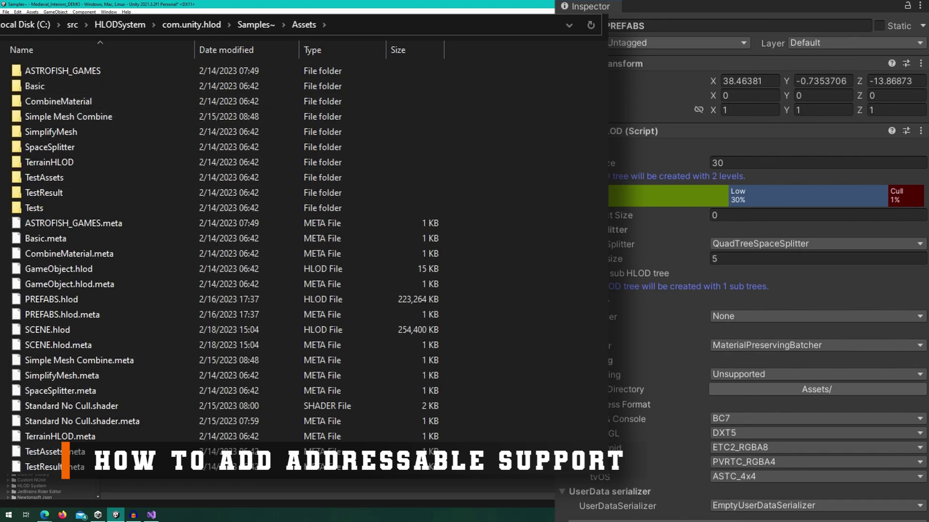
pyautogui.hotkey('ctrl', 'v')
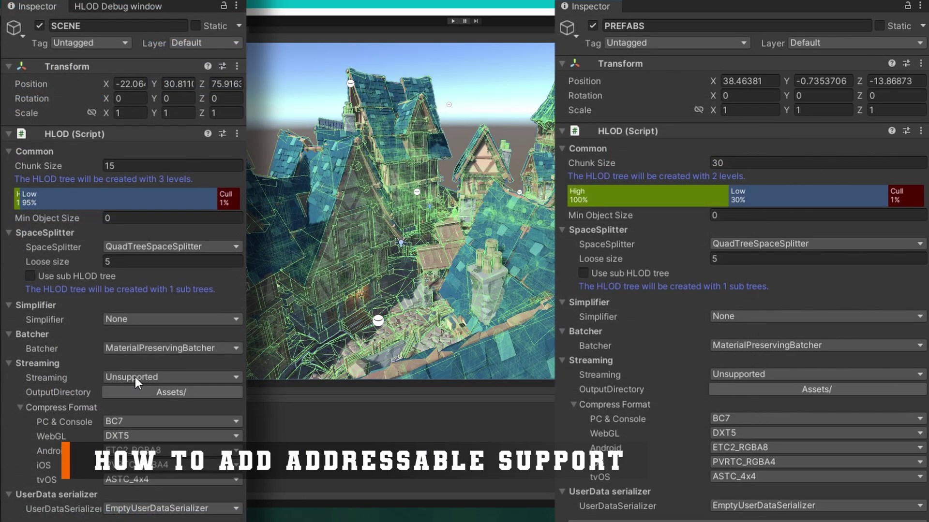
# Recheck the PREFABS HLOD Streaming options with Addressables 1.19.19 installed
pyautogui.click(135, 378)
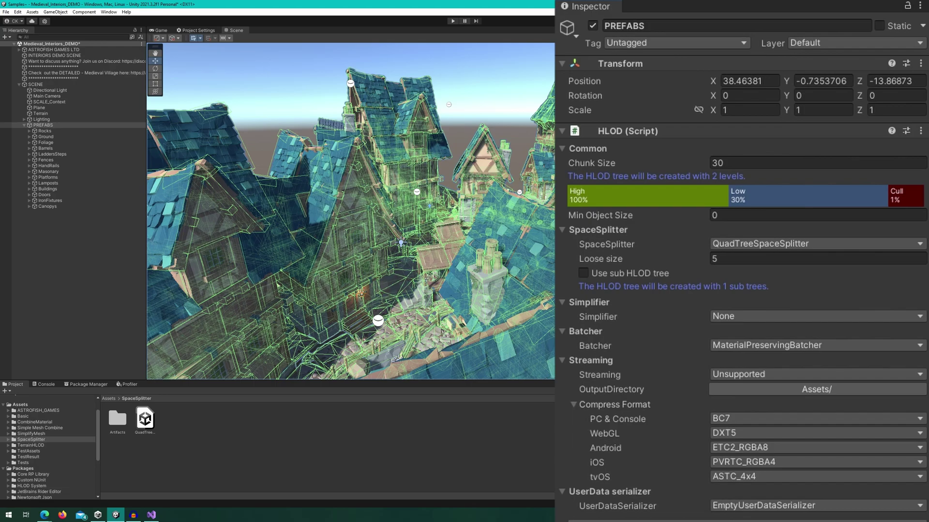
# Keep EmptyUserDataSerializer, generate the PREFABS HLOD, and select the resulting PREFABS.hlod
pyautogui.click(782, 506)
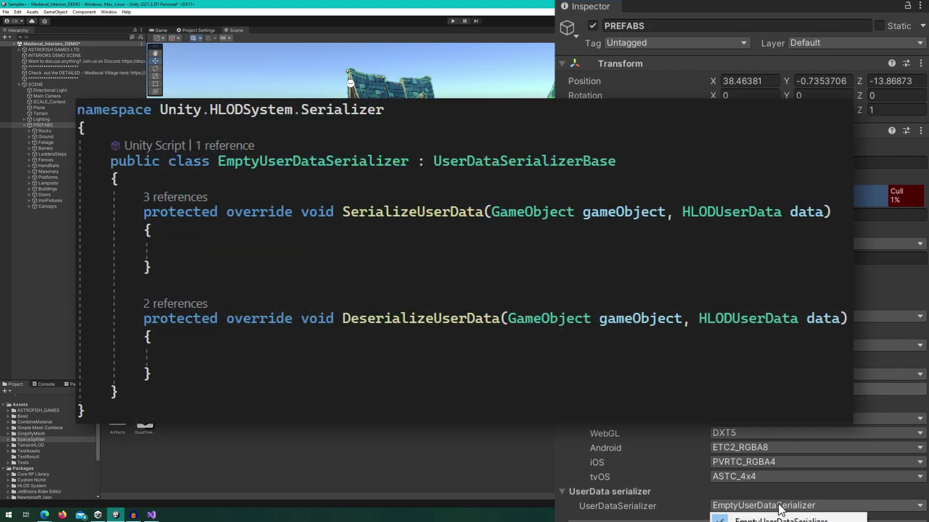
pyautogui.click(773, 520)
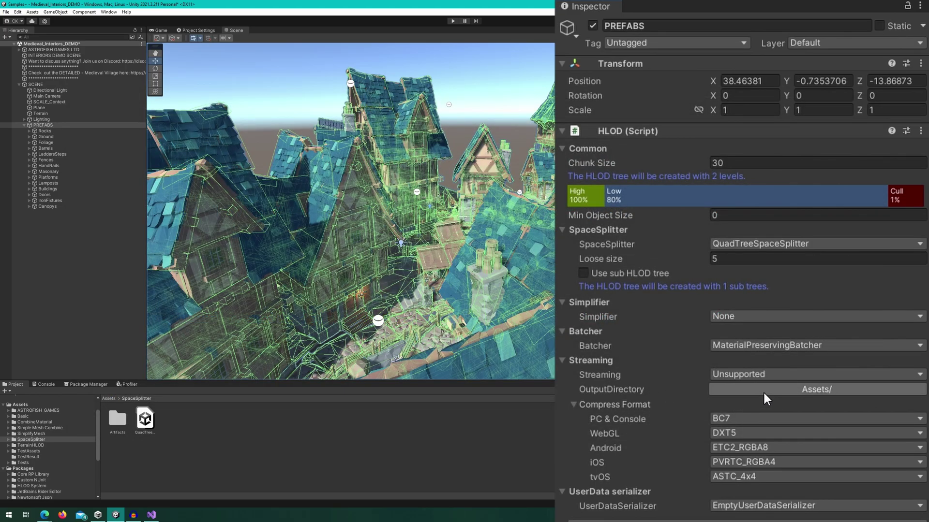
pyautogui.scroll(-2, 745, 416)
pyautogui.click(688, 480)
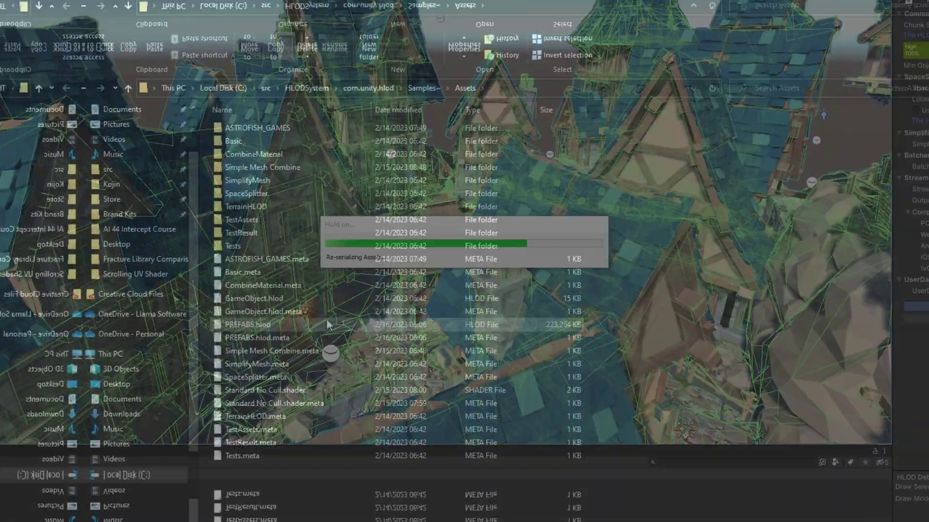
pyautogui.click(327, 323)
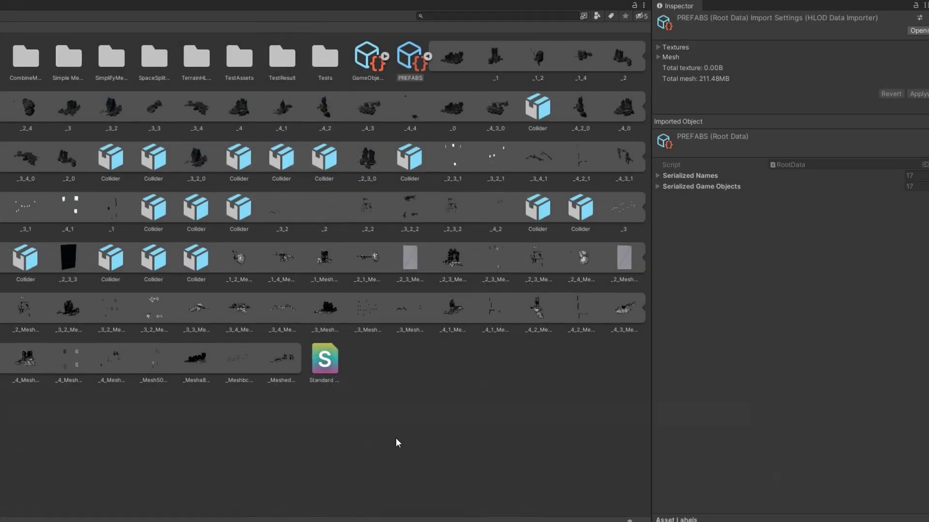
# Preview the PREFABS.hlod chunk meshes (_1, _1_2, _1_4, _3) in the Inspector, rotating the town model
pyautogui.click(457, 62)
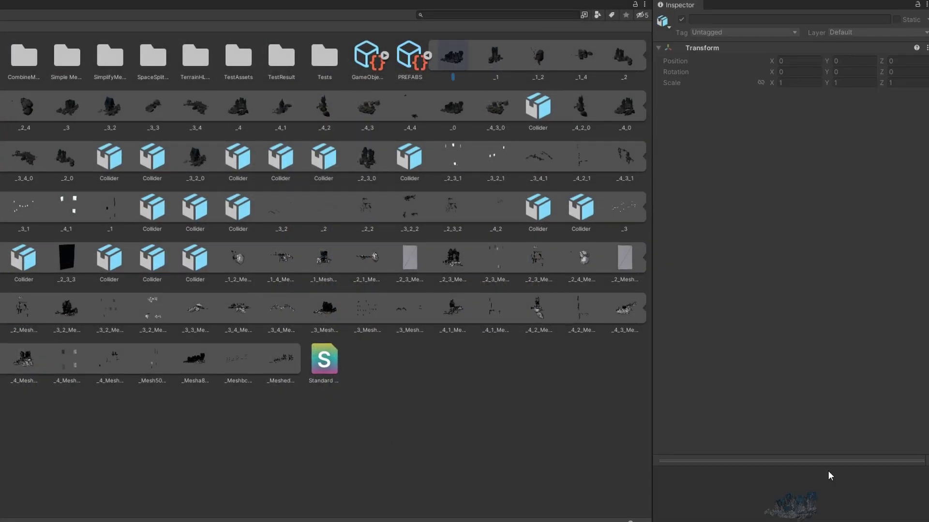
pyautogui.moveTo(810, 462); pyautogui.dragTo(792, 153)
pyautogui.moveTo(802, 368); pyautogui.dragTo(796, 427)
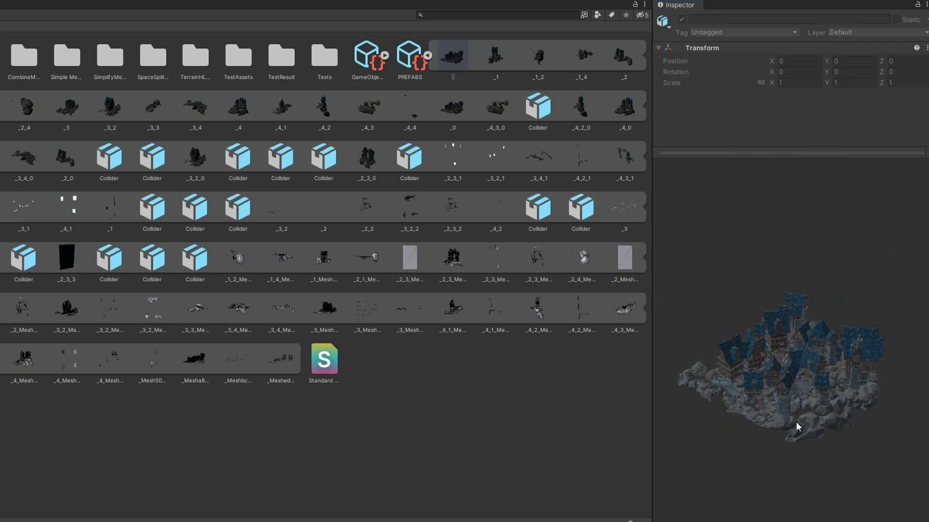
pyautogui.click(490, 56)
pyautogui.click(531, 56)
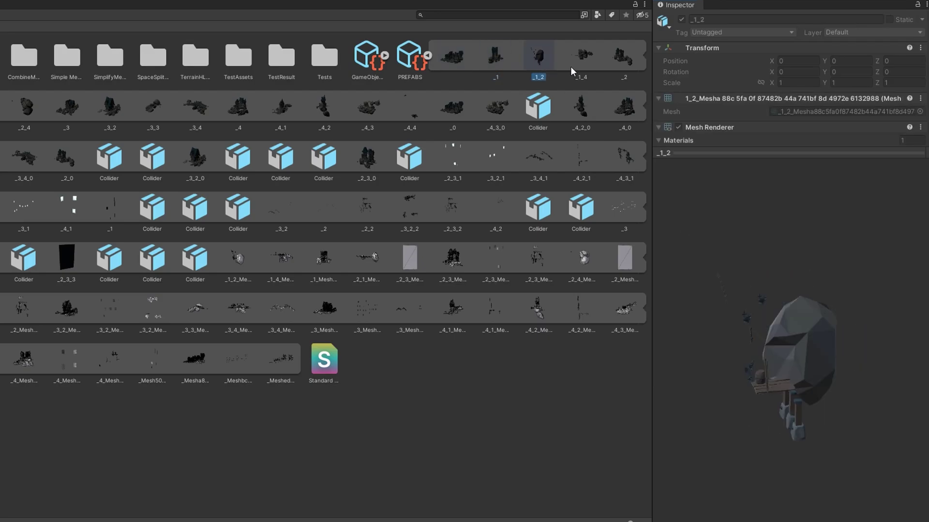
pyautogui.click(578, 64)
pyautogui.click(617, 65)
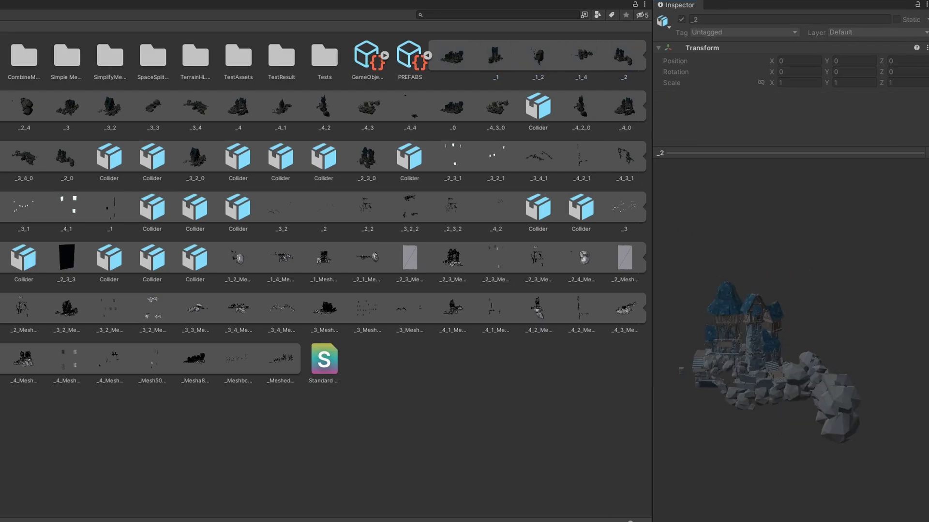
pyautogui.click(80, 115)
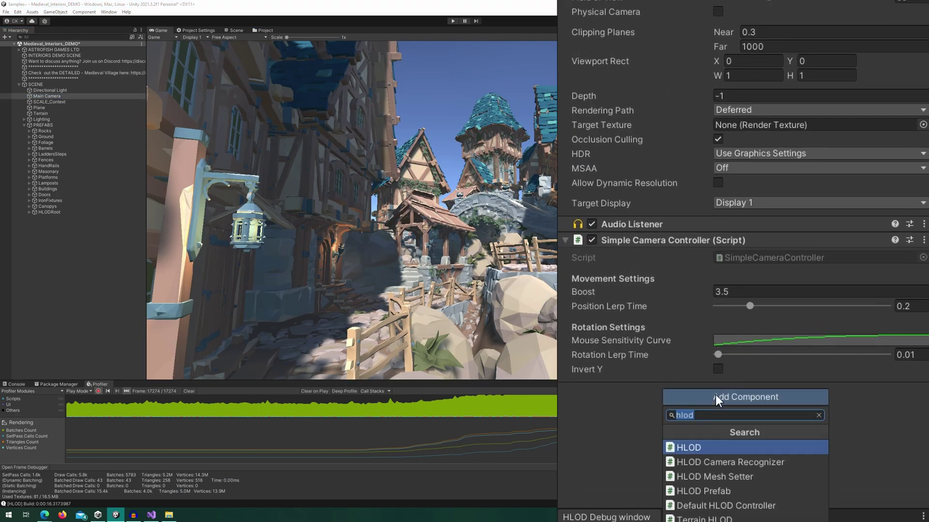
# Add an HLOD Camera Recognizer to the Main Camera and run the scene in Play mode
pyautogui.press('Down')
pyautogui.press('Return')
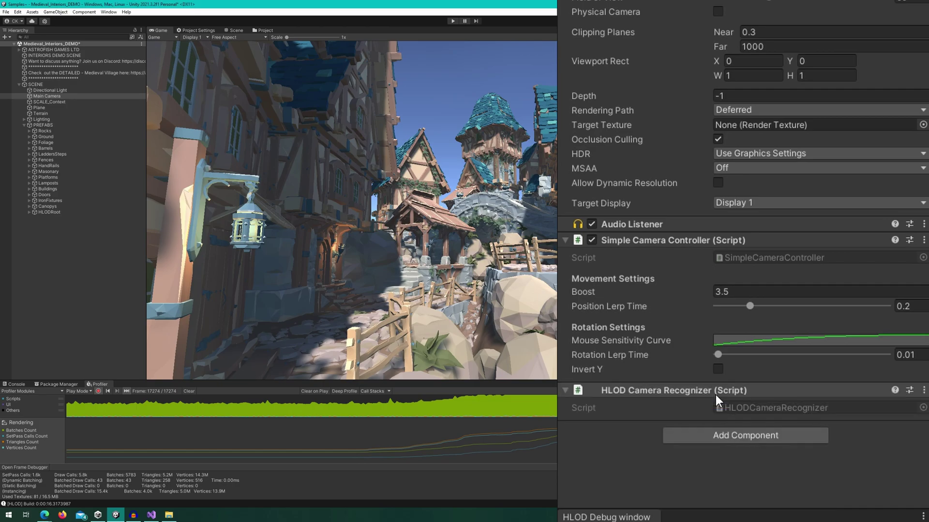
pyautogui.click(453, 21)
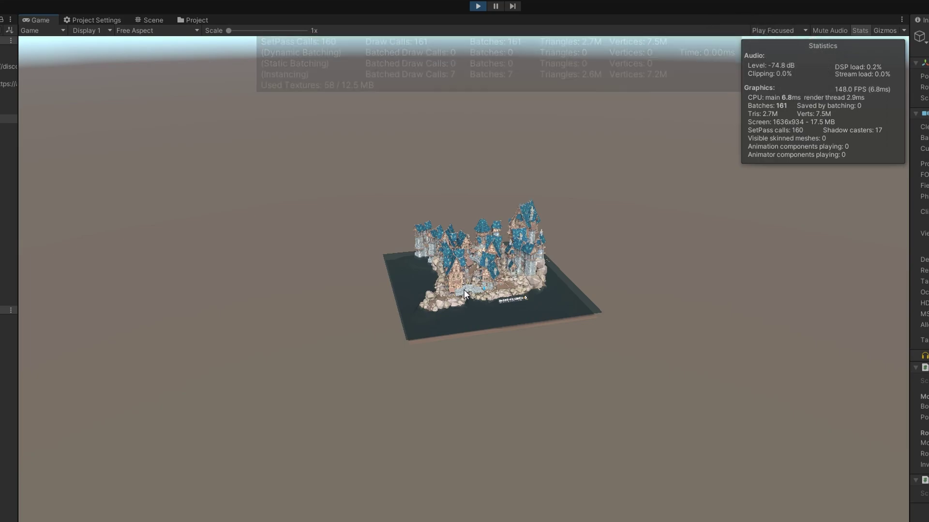
# Open the HLOD Debug window and frame the village's HLOD bounding boxes in the Scene view
pyautogui.click(66, 6)
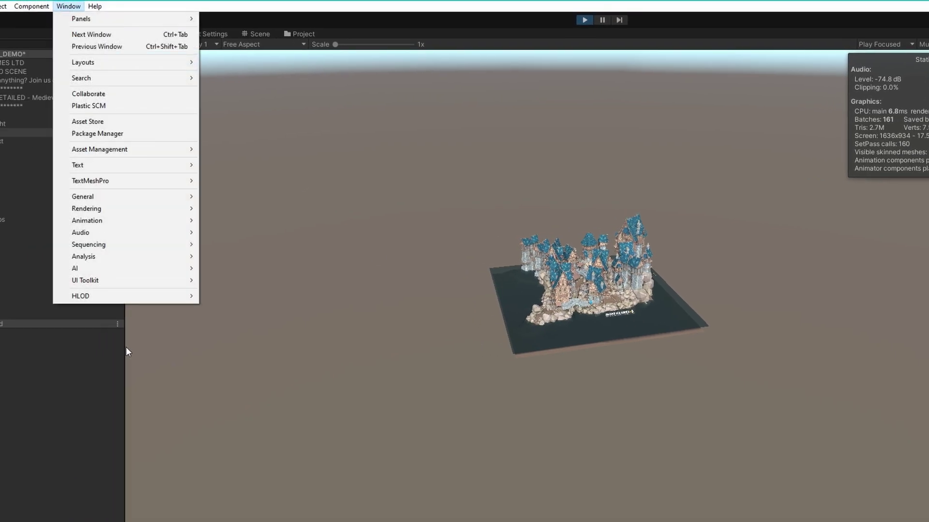
pyautogui.moveTo(147, 296)
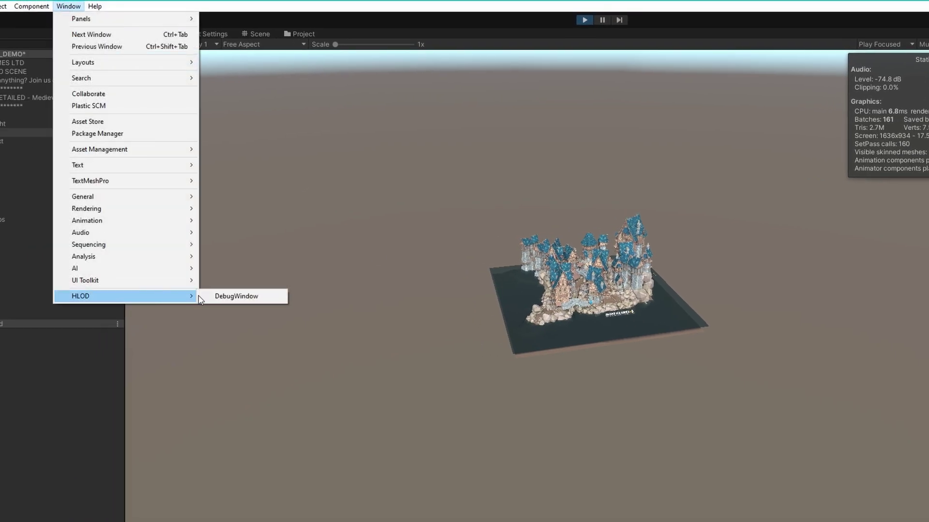
pyautogui.click(228, 296)
pyautogui.click(265, 37)
pyautogui.moveTo(564, 248); pyautogui.dragTo(832, 358, button='right')
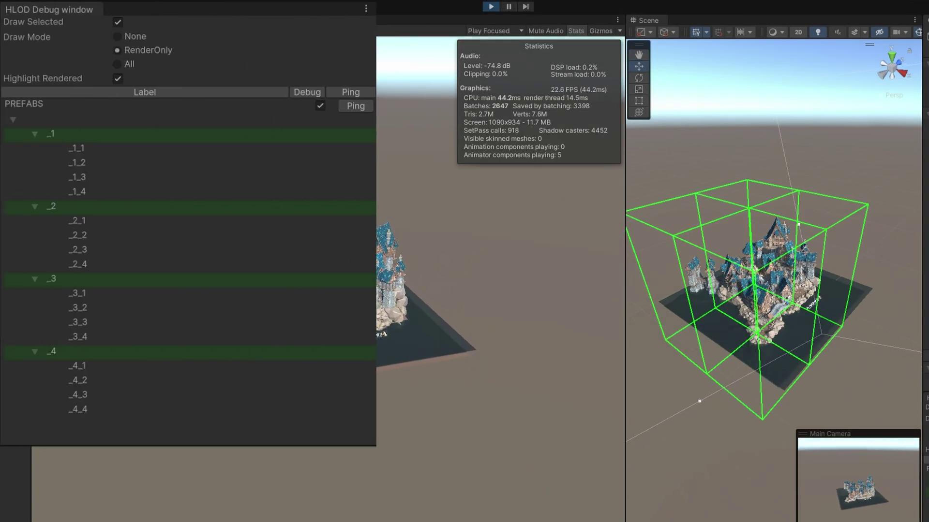
pyautogui.moveTo(818, 383); pyautogui.dragTo(820, 417, button='middle')
# Highlight the cells of tree nodes _1, _2, _3 and _4, then close the HLOD Debug window
pyautogui.click(89, 138)
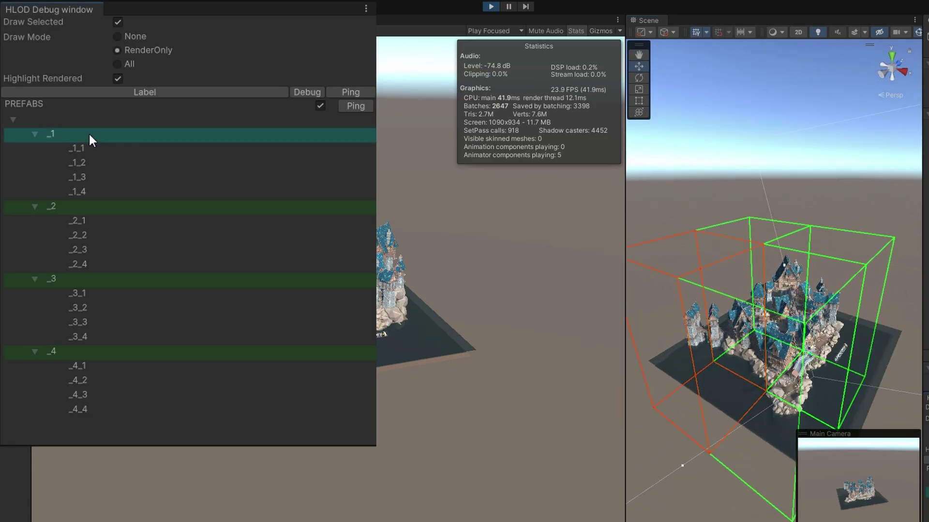
pyautogui.click(83, 209)
pyautogui.click(70, 280)
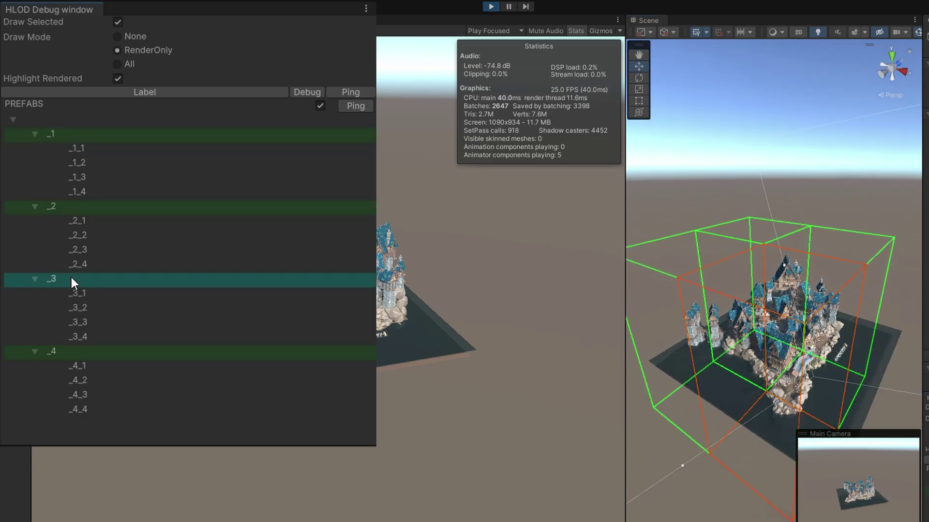
pyautogui.click(40, 349)
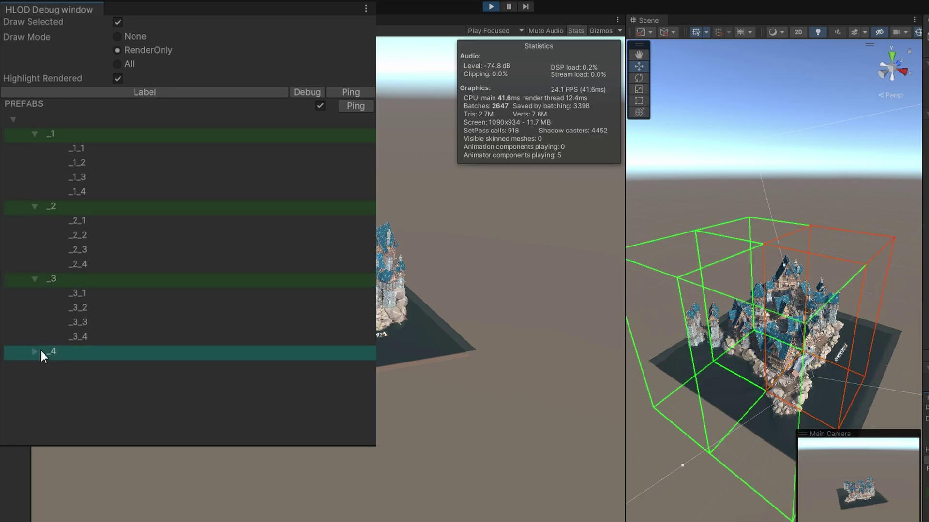
pyautogui.press('Escape')
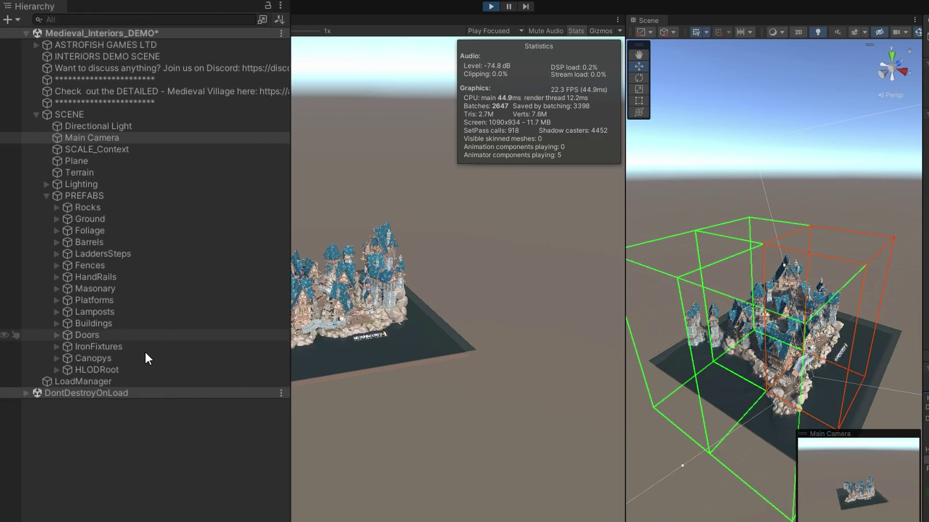
# Expand HLODRoot, select its root child, then select the wooden side-support fixture by the bridge
pyautogui.click(56, 368)
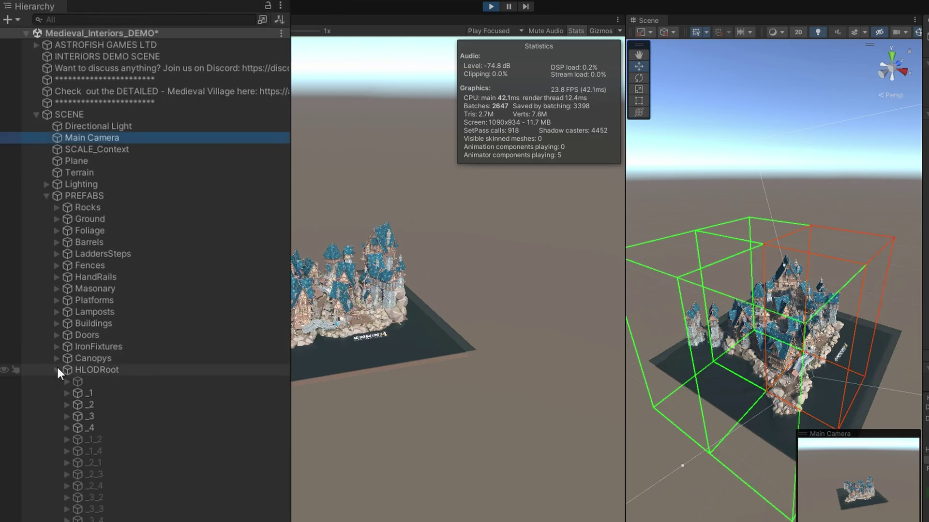
pyautogui.click(135, 382)
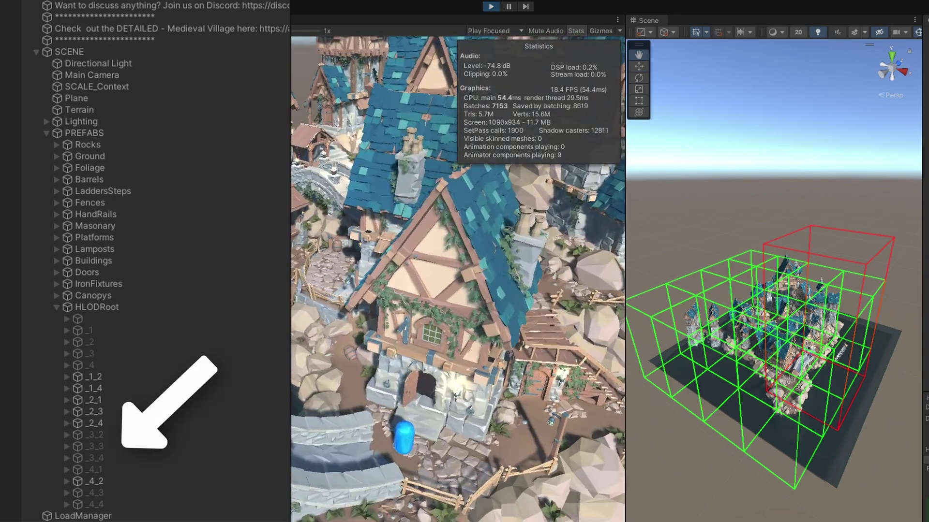
pyautogui.moveTo(794, 438)
pyautogui.mouseDown(button='right')
pyautogui.moveTo(816, 441)
pyautogui.moveTo(671, 403)
pyautogui.mouseUp(button='right')
pyautogui.click(668, 405)
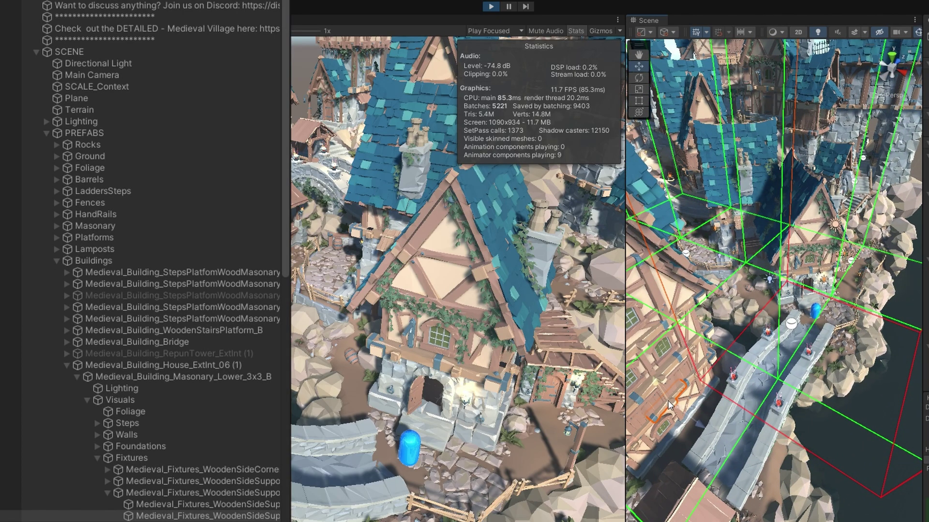
pyautogui.click(251, 494)
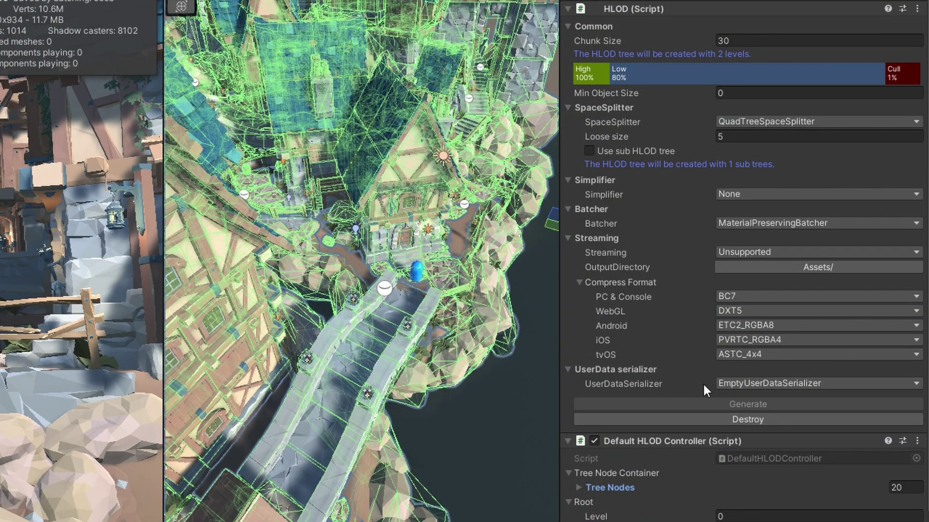
# Destroy the PREFABS HLOD, regenerate it with Use sub HLOD tree enabled, and inspect PREFABS_Sub Tree 0
pyautogui.click(771, 419)
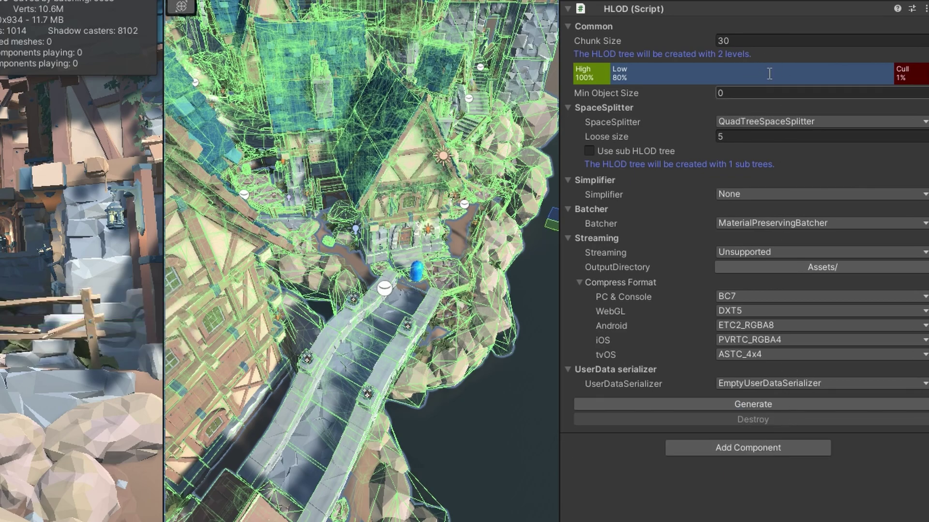
pyautogui.click(588, 151)
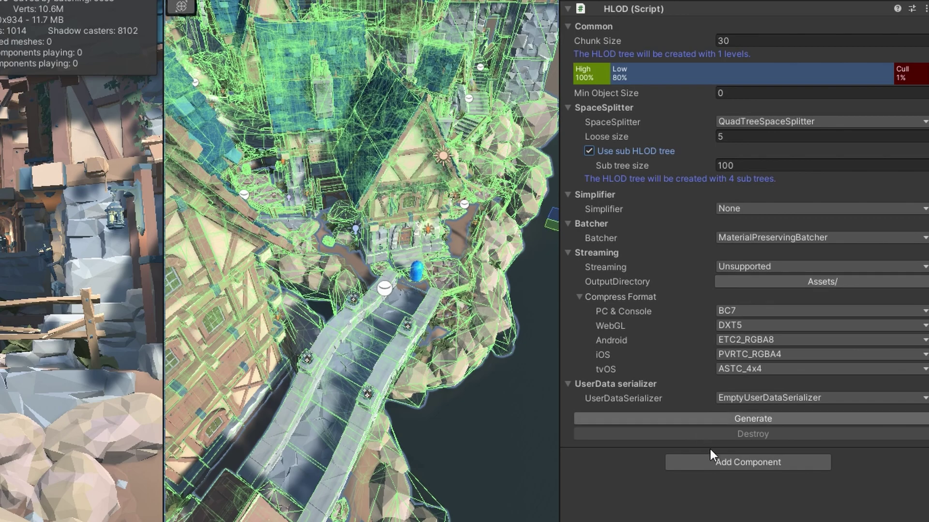
pyautogui.click(729, 417)
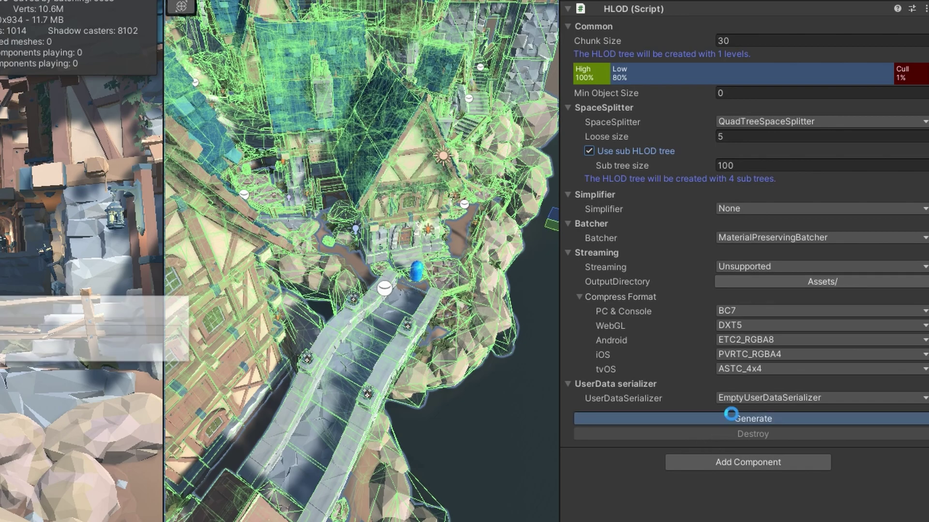
pyautogui.click(294, 149)
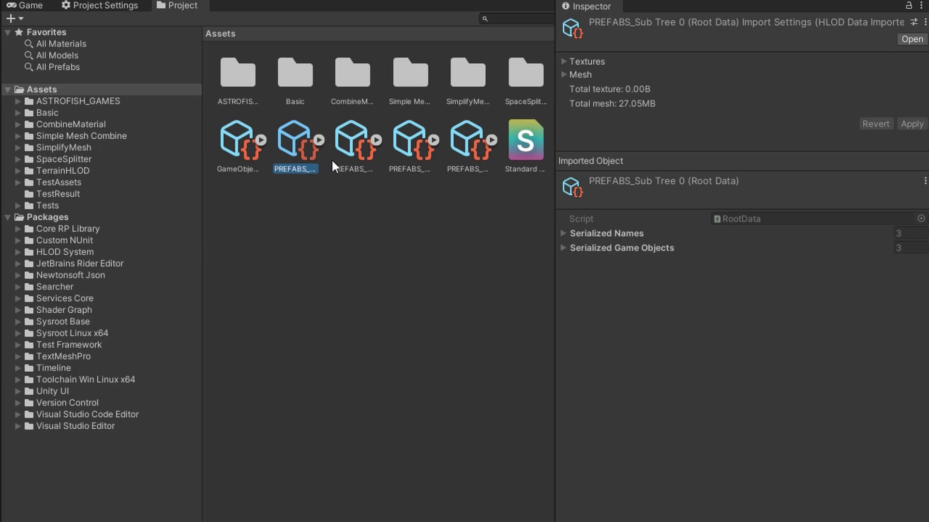
# Inspect the PREFABS_Sub Tree 1 and Sub Tree 2 data assets
pyautogui.click(349, 158)
pyautogui.click(411, 159)
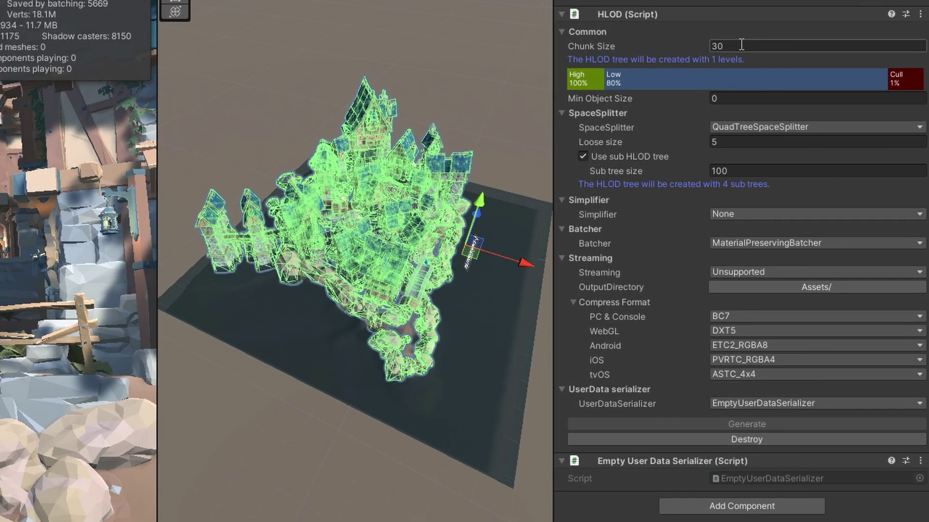
# Set Chunk Size to 15, disable Use sub HLOD tree, then destroy and regenerate the HLOD
pyautogui.write('15')
pyautogui.click(582, 154)
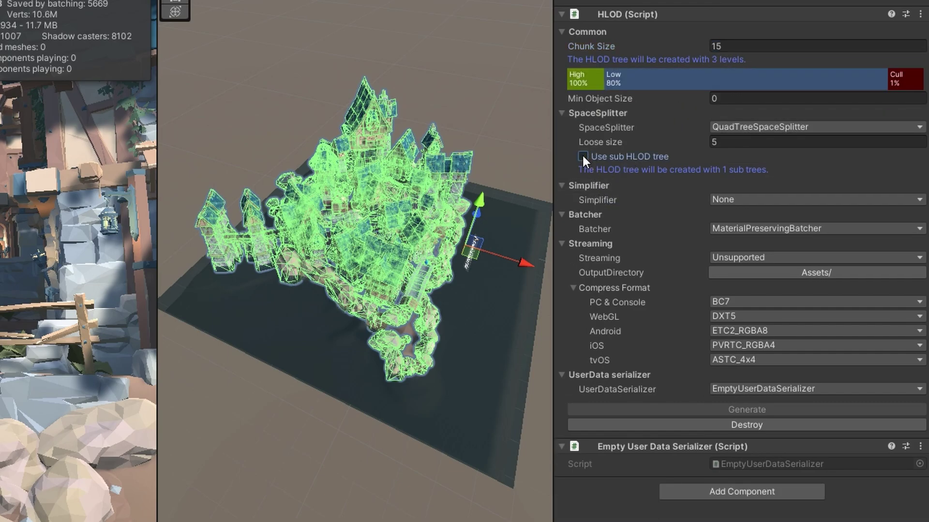
pyautogui.click(753, 425)
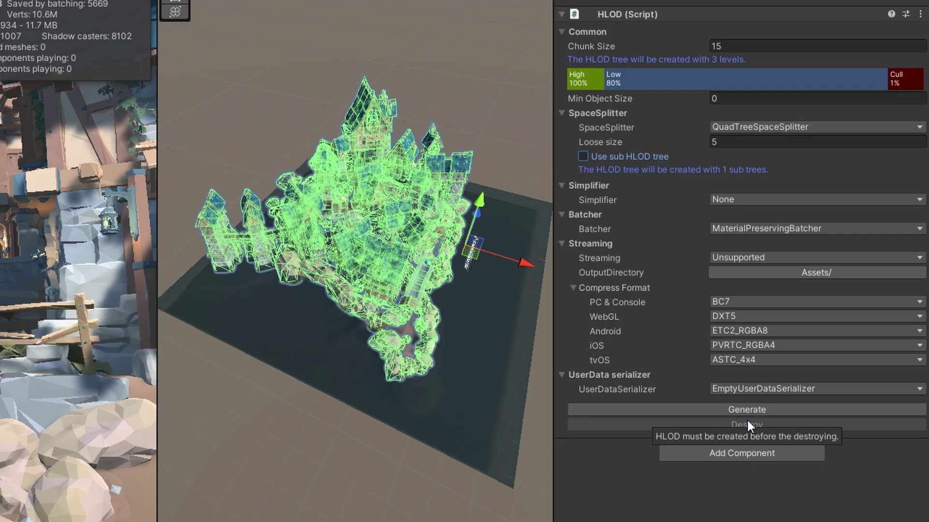
pyautogui.click(761, 411)
pyautogui.click(760, 412)
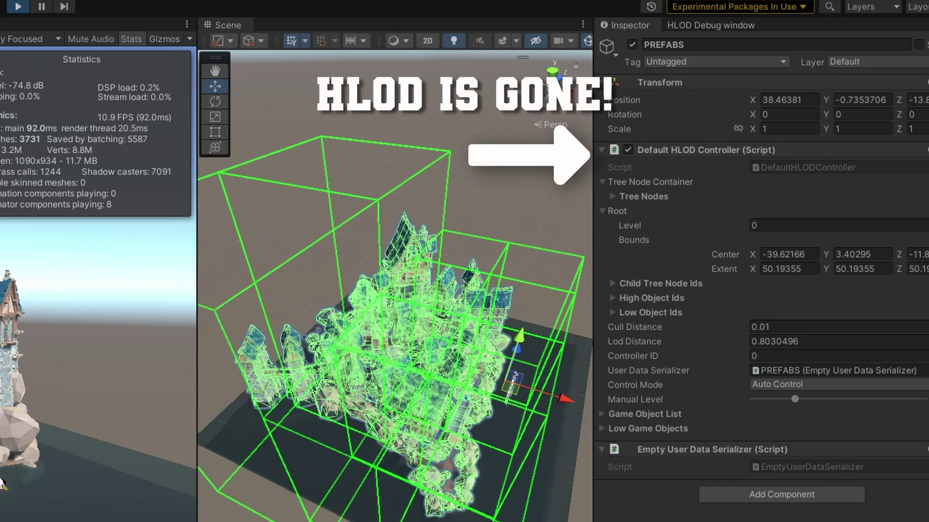
# Switch the HLOD controller to Manual Control and set the Manual Level to a mid level
pyautogui.moveTo(802, 400); pyautogui.dragTo(852, 401)
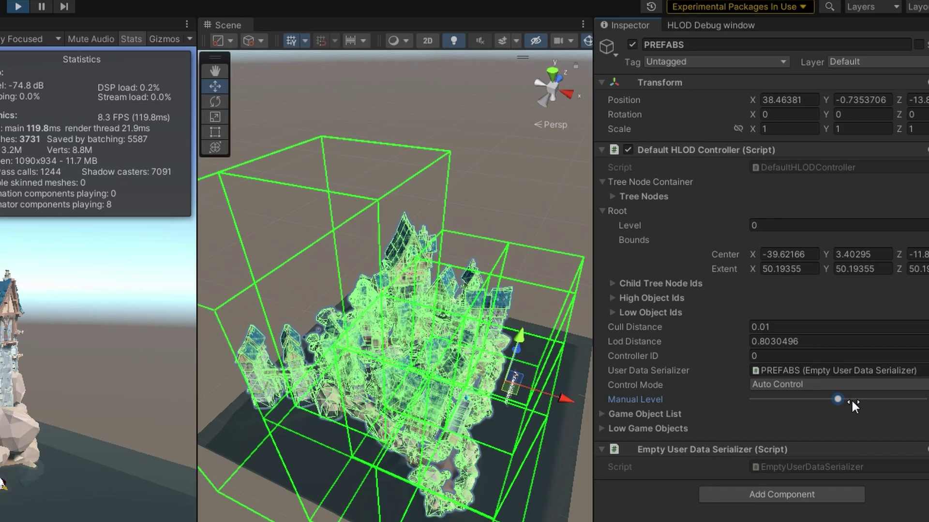
pyautogui.click(863, 386)
pyautogui.click(856, 417)
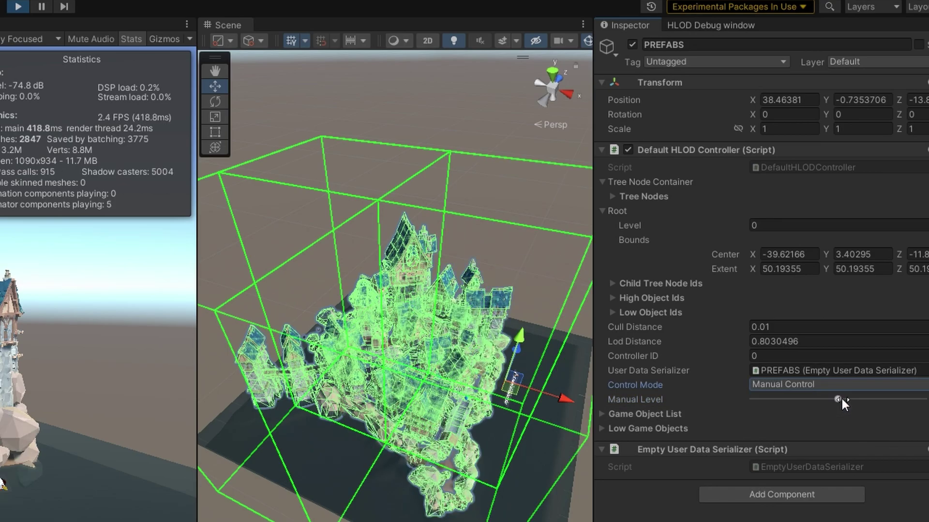
pyautogui.moveTo(866, 402); pyautogui.dragTo(925, 400)
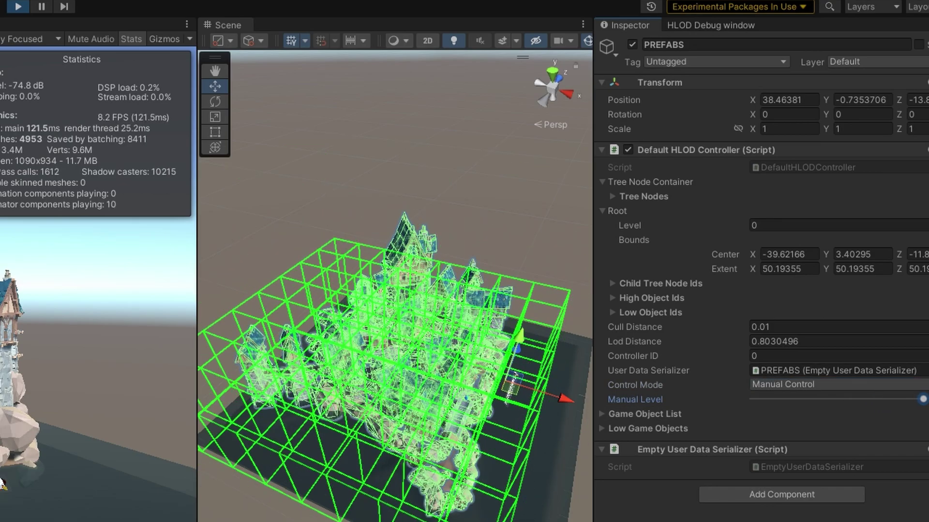
pyautogui.moveTo(871, 407); pyautogui.dragTo(922, 417)
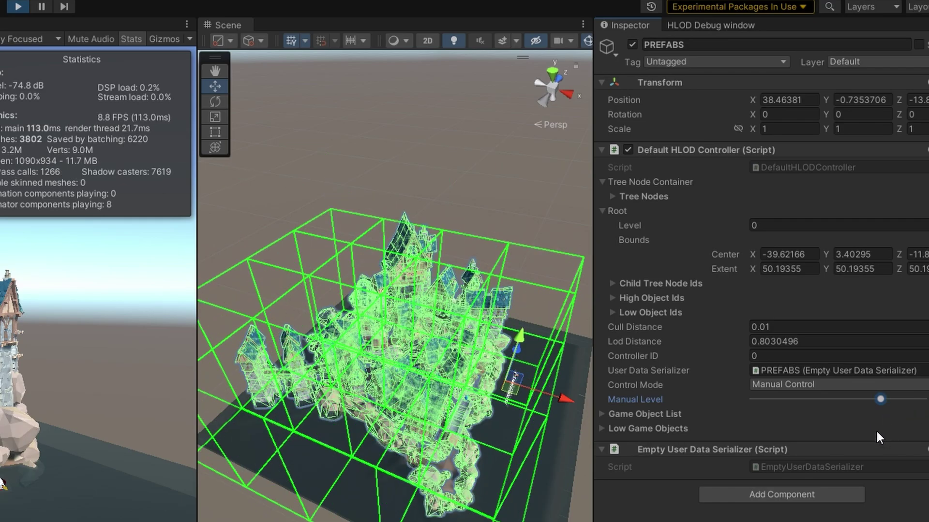
pyautogui.press('Left')
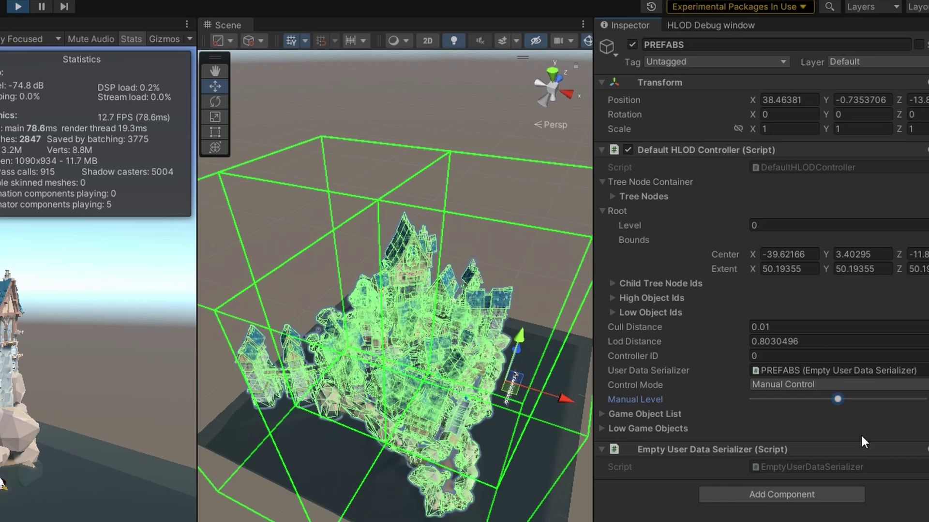